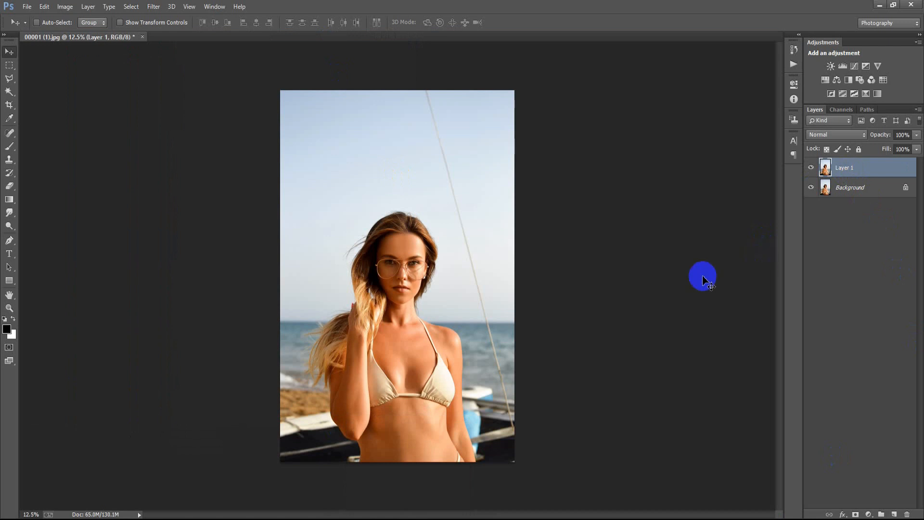
Step: Apply the Camera Raw Filter to Layer 1 and set its Exposure to -0.48
{"action": "left_click", "coordinate": [154, 6]}
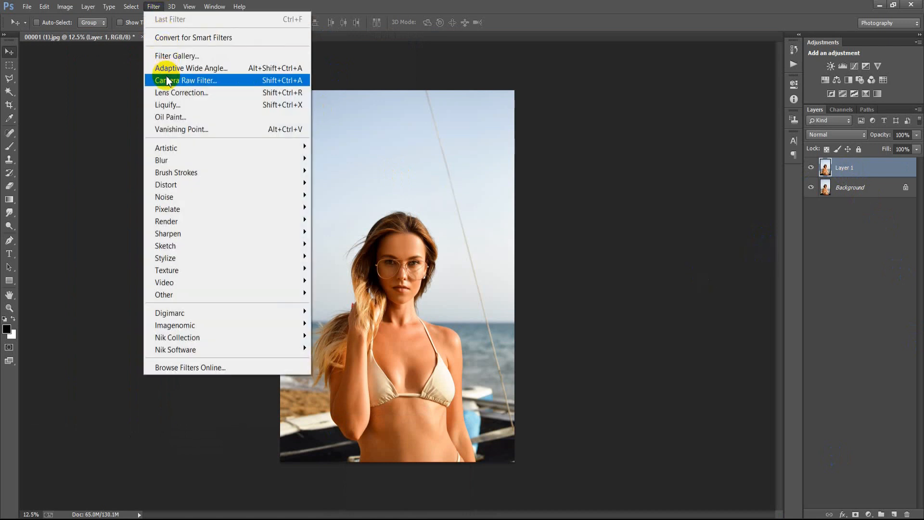
{"action": "left_click", "coordinate": [229, 81]}
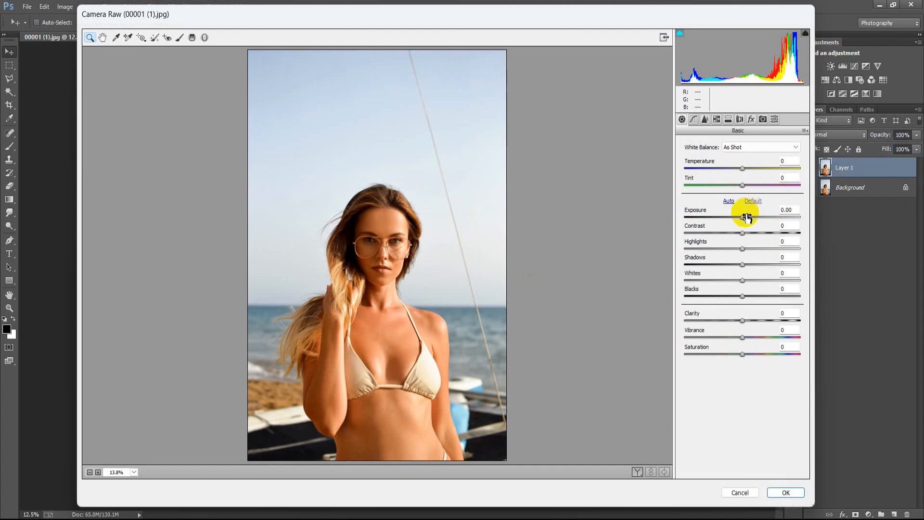
{"action": "mouse_move", "coordinate": [745, 222]}
{"action": "left_mouse_down"}
{"action": "mouse_move", "coordinate": [733, 224]}
{"action": "mouse_move", "coordinate": [741, 229]}
{"action": "left_mouse_up"}
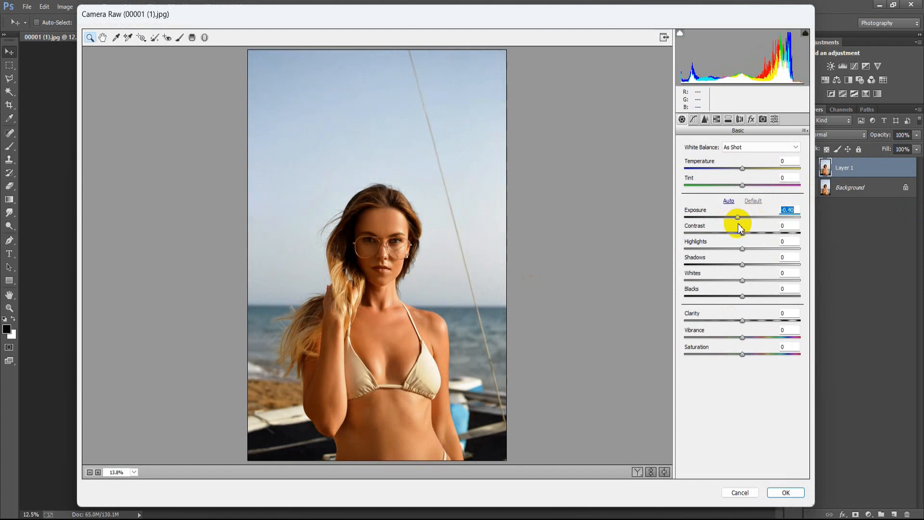
{"action": "left_click", "coordinate": [797, 210]}
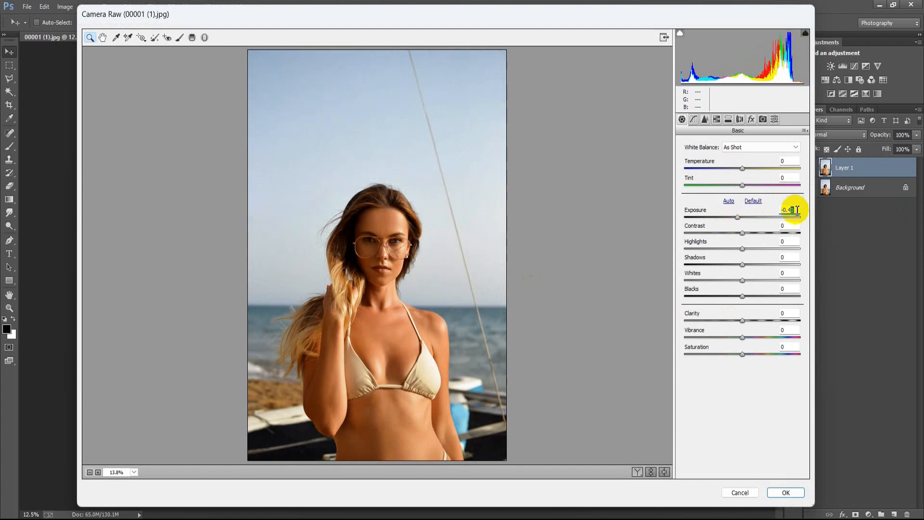
{"action": "type", "text": "8"}
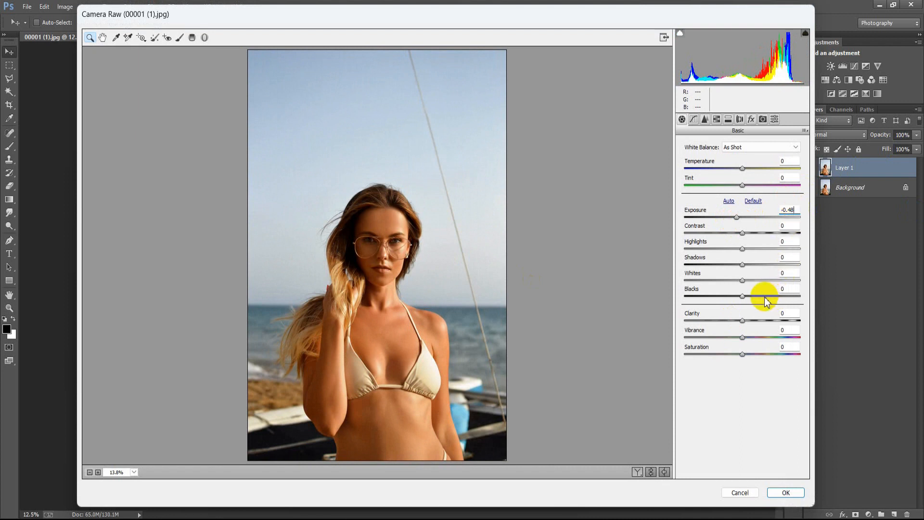
Step: Set Highlights to -68, Shadows to +100, Whites to -30, Blacks to +100, Clarity to +1, Vibrance to -20 and Saturation to -32
{"action": "left_click_drag", "start_coordinate": [742, 248], "coordinate": [704, 258]}
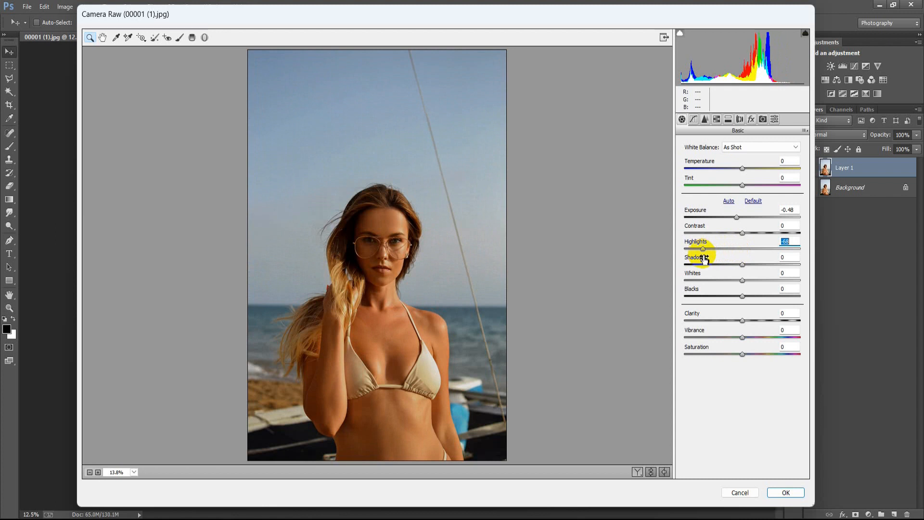
{"action": "left_click_drag", "start_coordinate": [741, 265], "coordinate": [812, 271]}
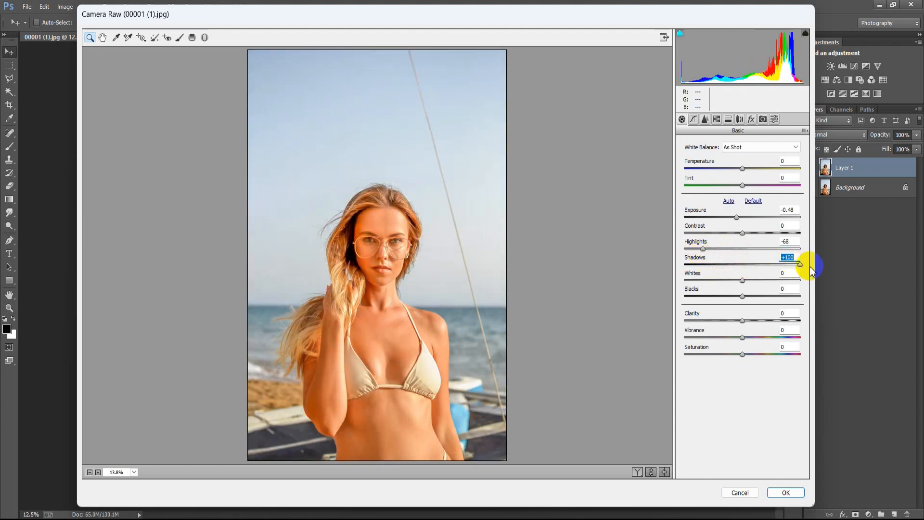
{"action": "left_click_drag", "start_coordinate": [741, 281], "coordinate": [726, 285]}
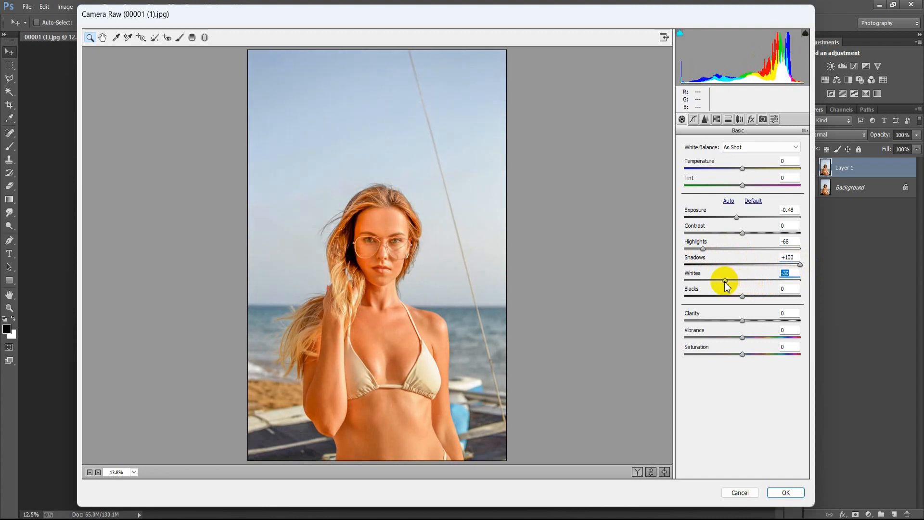
{"action": "left_click_drag", "start_coordinate": [742, 295], "coordinate": [810, 302]}
{"action": "left_click", "coordinate": [742, 319]}
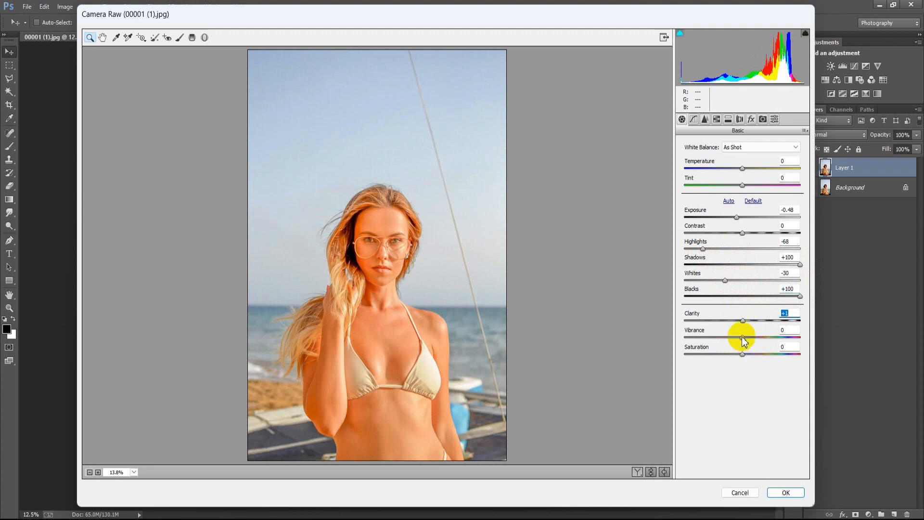
{"action": "left_click_drag", "start_coordinate": [741, 336], "coordinate": [720, 354]}
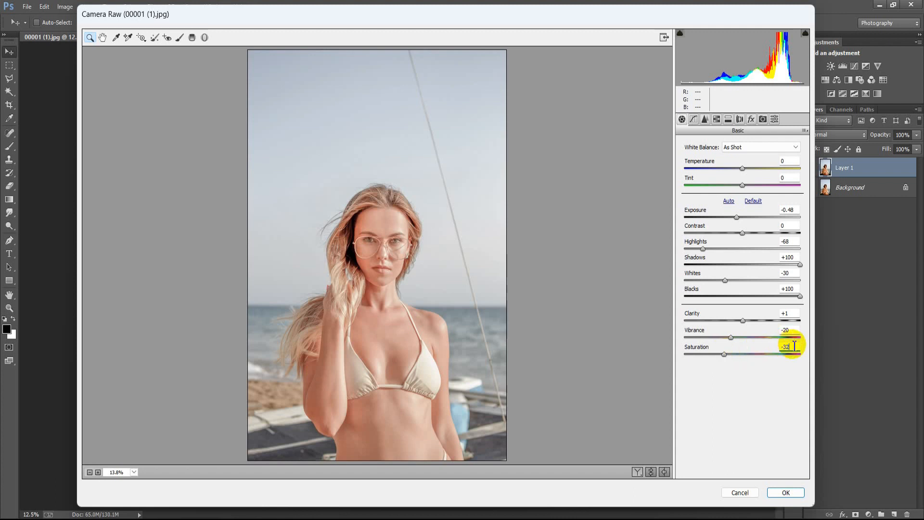
Step: Shape the RGB point tone curve with black output 32, a lowered shadow point, a highlight point at 181/166 and white output 232
{"action": "left_click", "coordinate": [694, 120]}
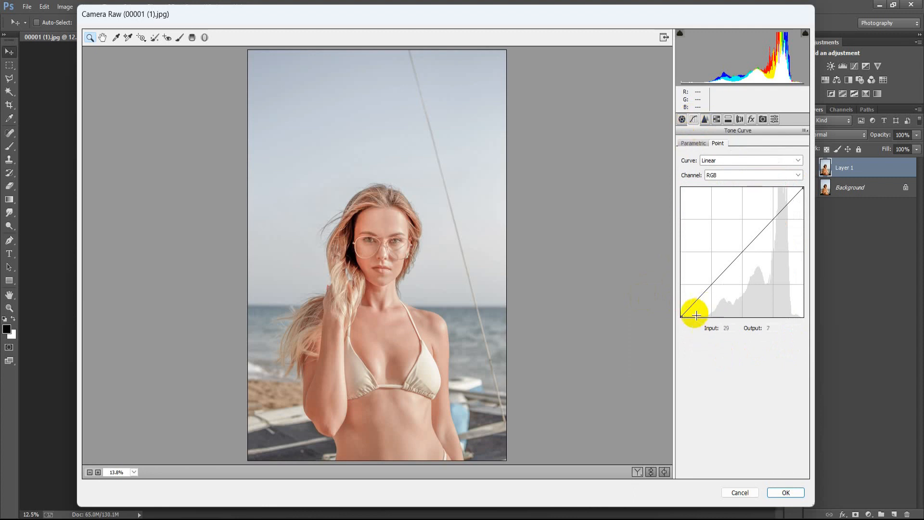
{"action": "left_click_drag", "start_coordinate": [681, 316], "coordinate": [672, 304]}
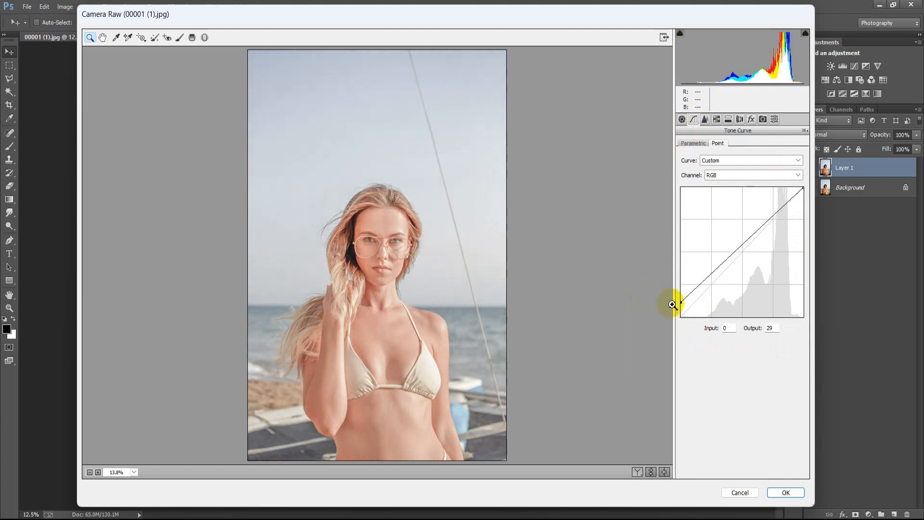
{"action": "left_click_drag", "start_coordinate": [708, 279], "coordinate": [683, 302]}
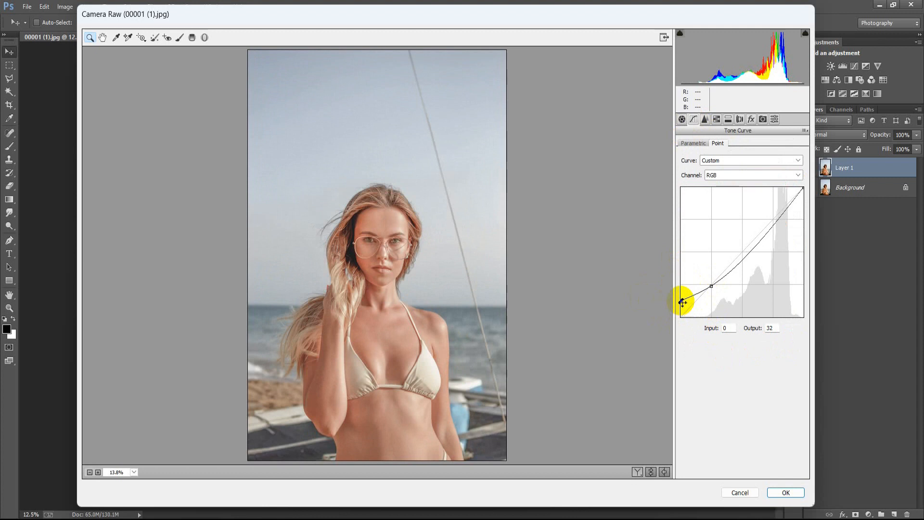
{"action": "left_click", "coordinate": [767, 235]}
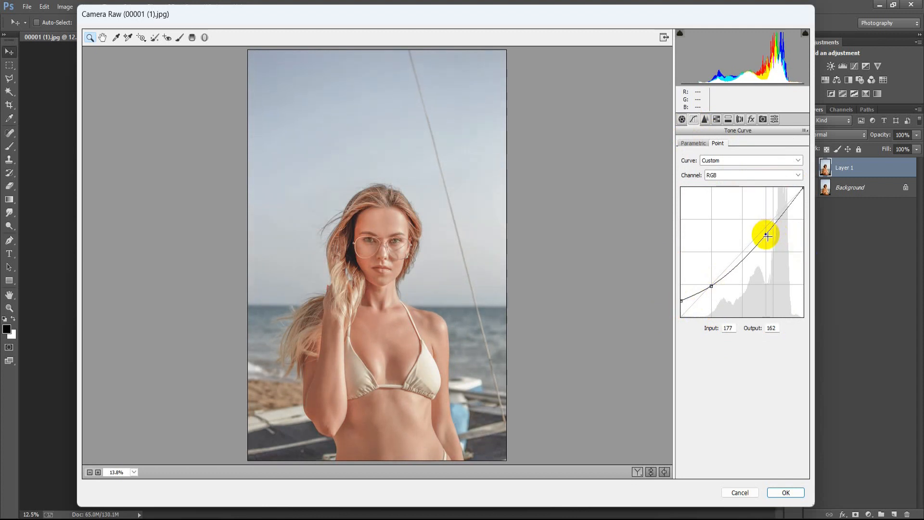
{"action": "left_click_drag", "start_coordinate": [803, 189], "coordinate": [815, 200]}
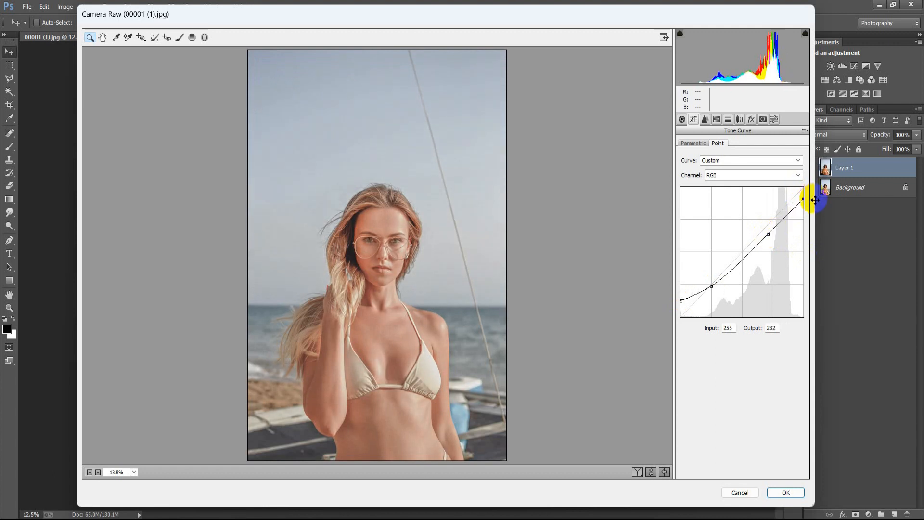
{"action": "left_click_drag", "start_coordinate": [767, 232], "coordinate": [769, 235]}
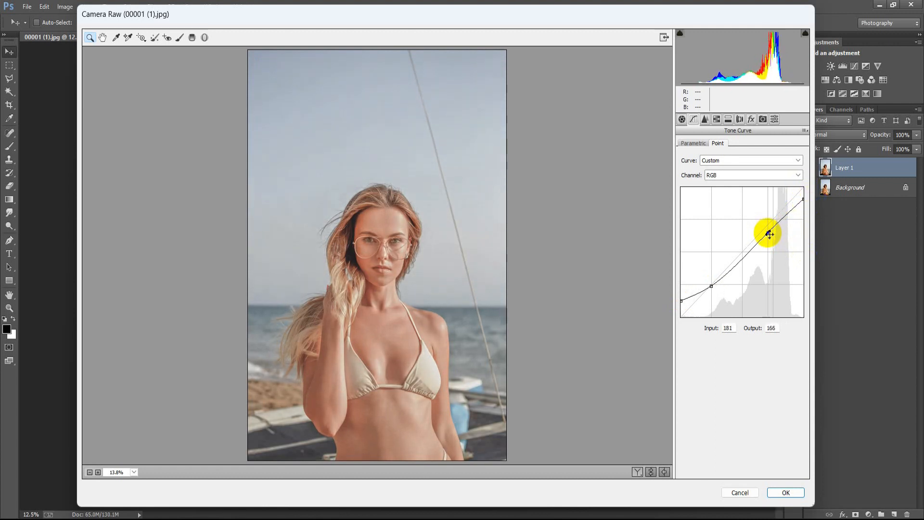
Step: Shape the Red channel tone curve into an S with two lowered shadow points, a midpoint at 118/125 and a highlight point at 198/217
{"action": "left_click", "coordinate": [727, 175]}
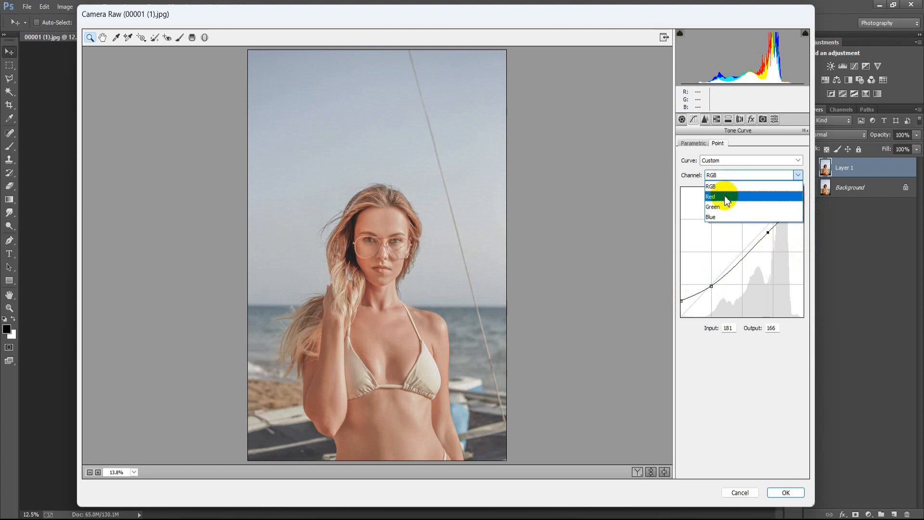
{"action": "left_click", "coordinate": [727, 197]}
{"action": "left_click_drag", "start_coordinate": [701, 303], "coordinate": [702, 310]}
{"action": "left_click", "coordinate": [717, 294]}
{"action": "left_click_drag", "start_coordinate": [702, 309], "coordinate": [739, 255]}
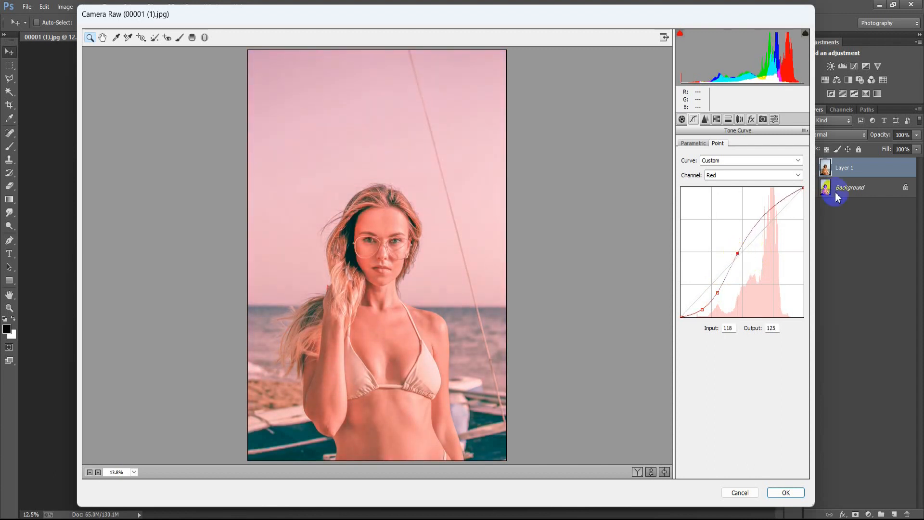
{"action": "left_click_drag", "start_coordinate": [779, 203], "coordinate": [776, 207]}
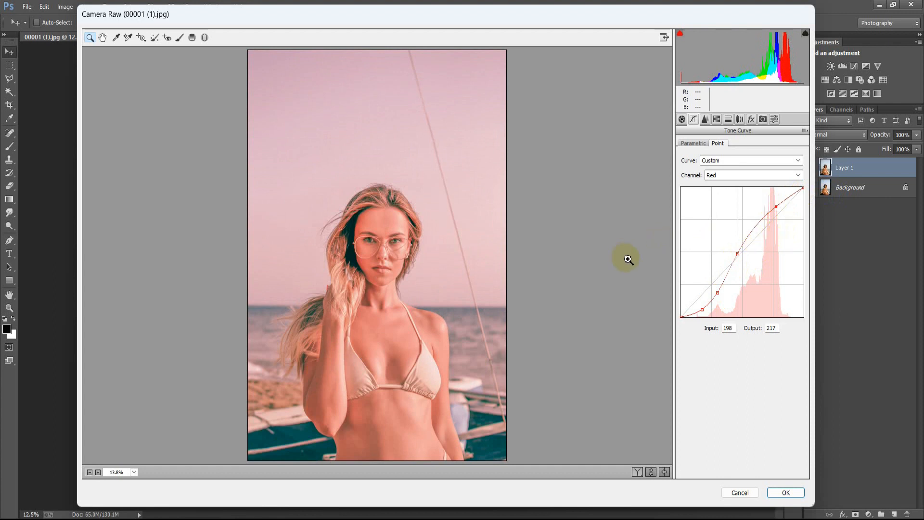
Step: Shape the Green channel tone curve into an S with lowered shadow points, a midpoint at 116/125 and a highlight point at 174/194
{"action": "left_click", "coordinate": [797, 174]}
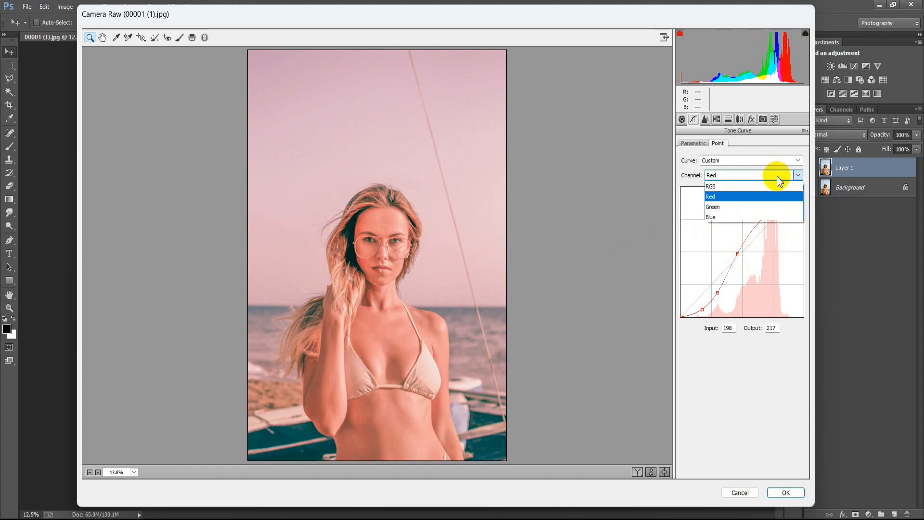
{"action": "left_click", "coordinate": [749, 207]}
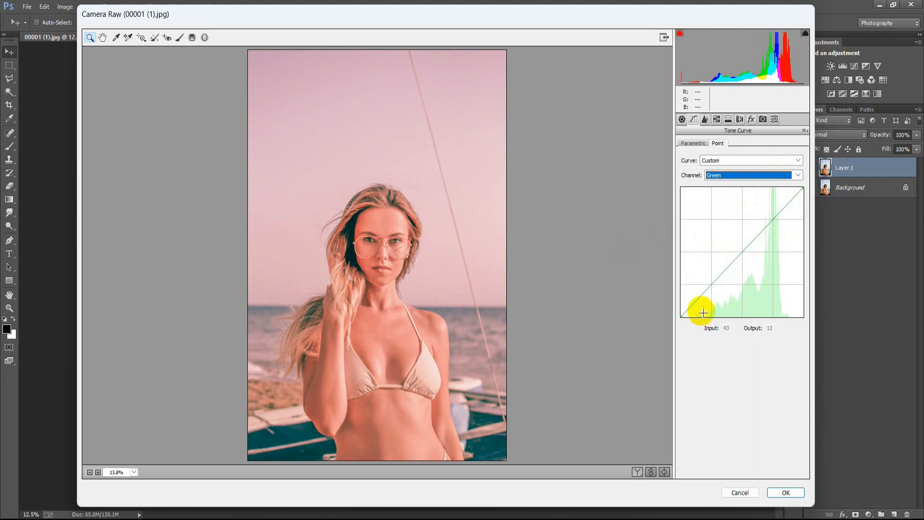
{"action": "left_click_drag", "start_coordinate": [703, 313], "coordinate": [738, 255]}
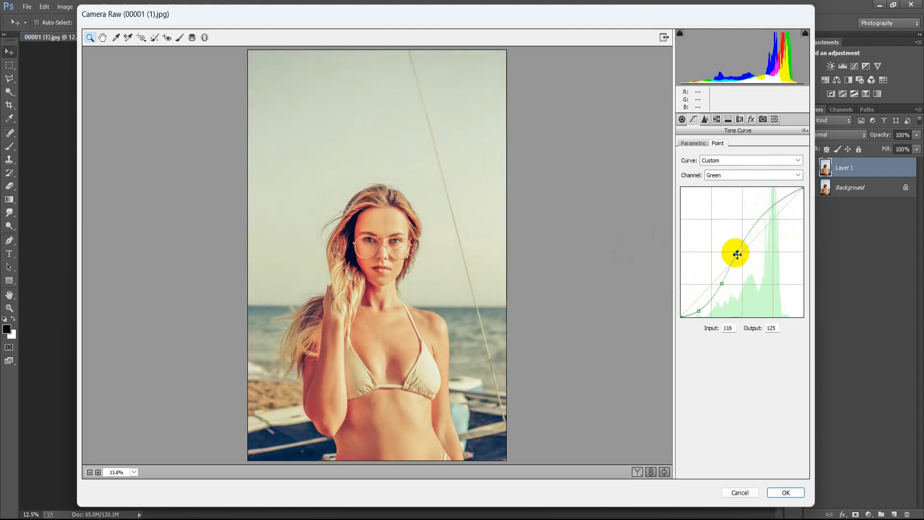
{"action": "left_click_drag", "start_coordinate": [764, 215], "coordinate": [764, 218]}
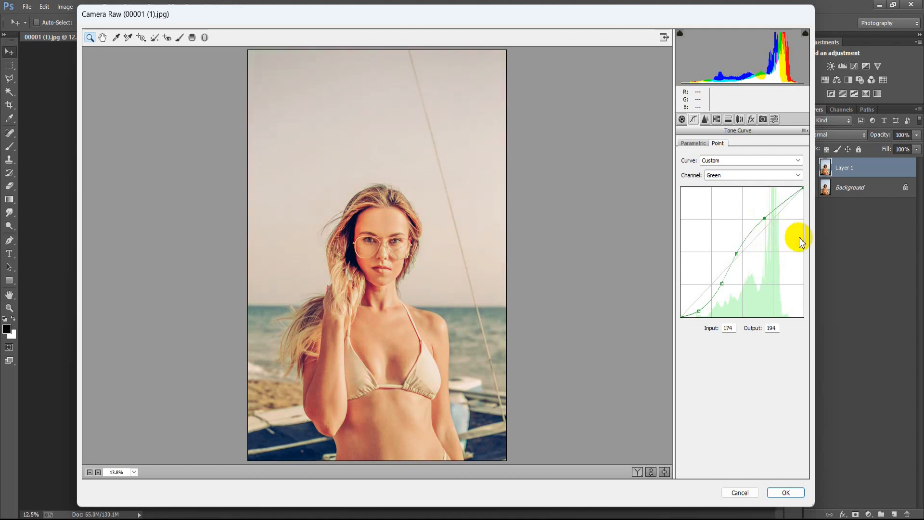
Step: Shape the Blue channel tone curve into an S with points at 36/14 and 90/53, a central midpoint and a highlight point at 191/214
{"action": "left_click", "coordinate": [737, 177]}
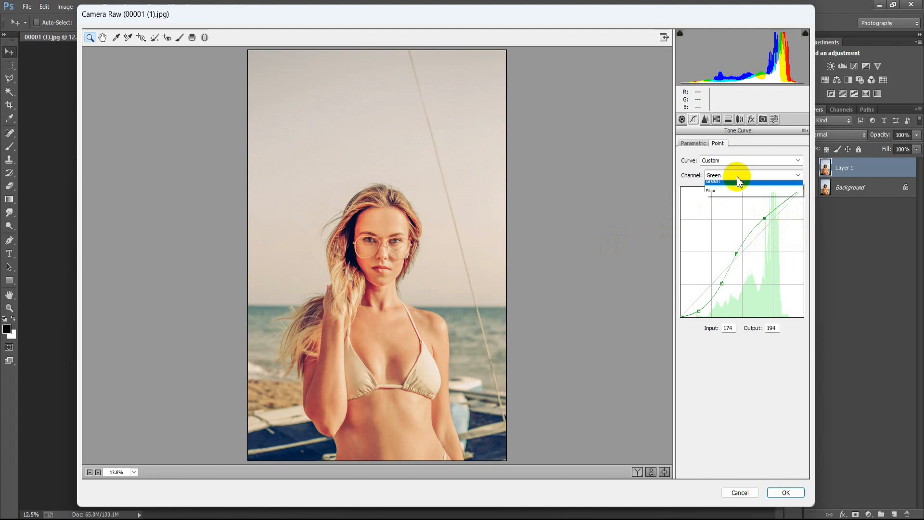
{"action": "left_click", "coordinate": [730, 218]}
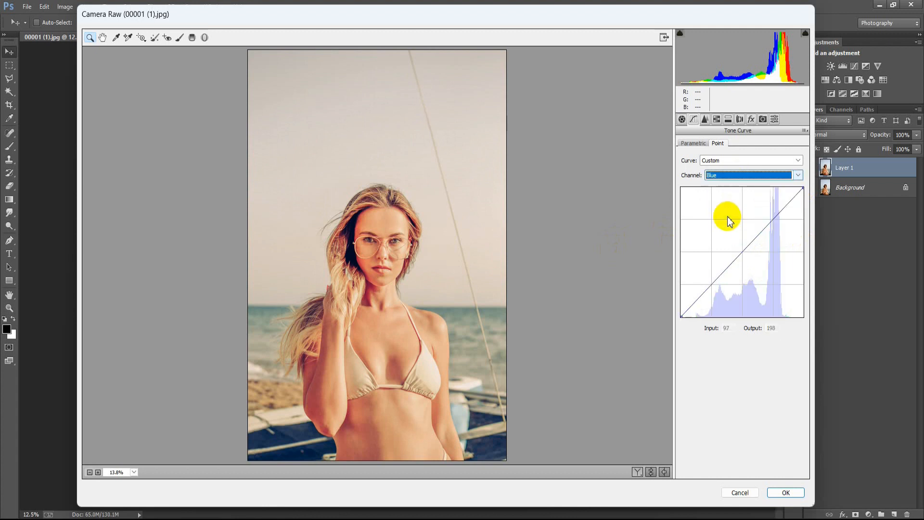
{"action": "left_click_drag", "start_coordinate": [696, 304], "coordinate": [699, 311]}
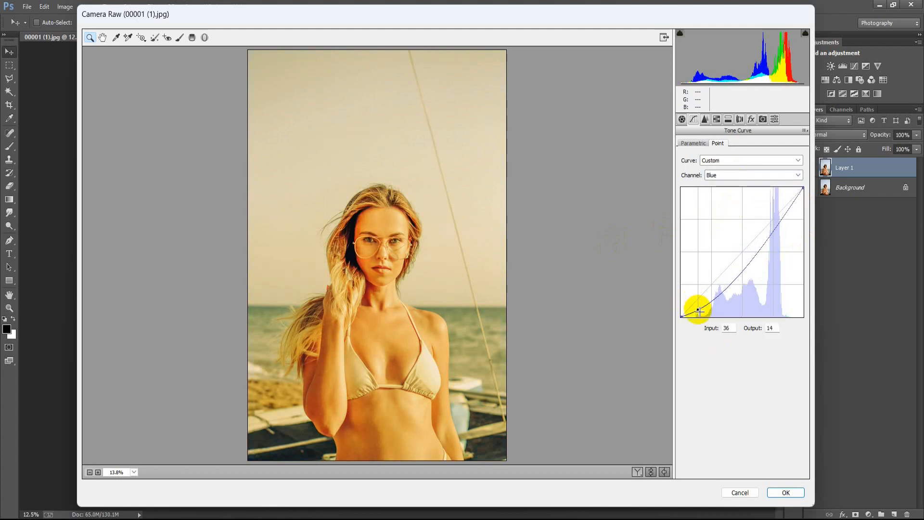
{"action": "left_click", "coordinate": [733, 288]}
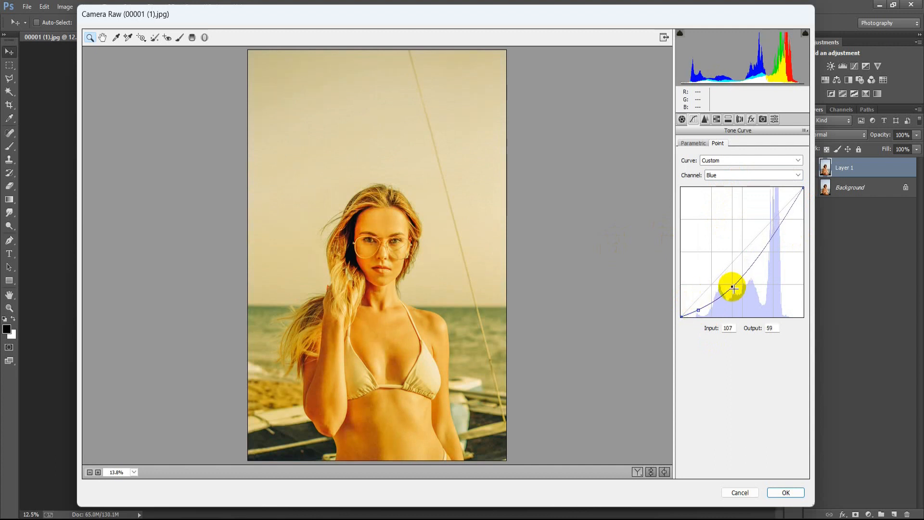
{"action": "left_click_drag", "start_coordinate": [743, 277], "coordinate": [743, 253]}
{"action": "key", "text": "ctrl+z"}
{"action": "left_click_drag", "start_coordinate": [731, 289], "coordinate": [726, 292]}
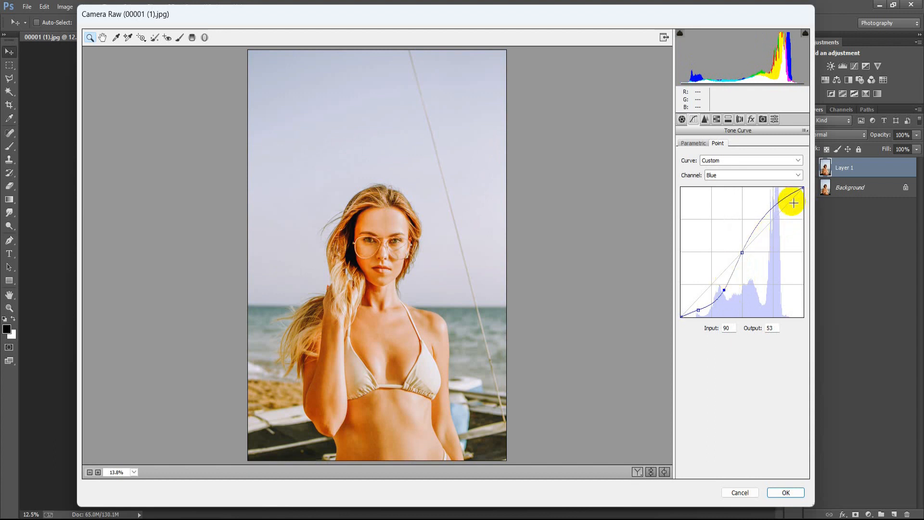
{"action": "left_click_drag", "start_coordinate": [770, 204], "coordinate": [773, 208]}
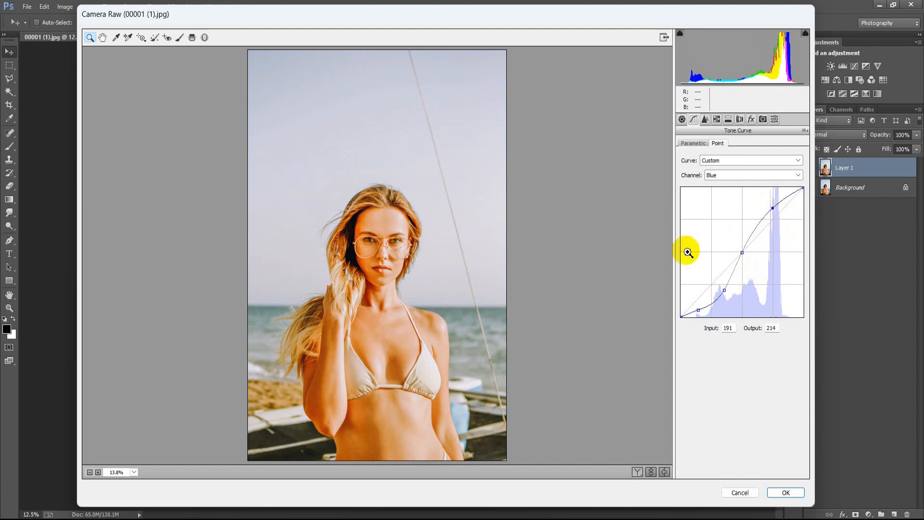
Step: Set the sharpening Amount to 30 and the Color noise reduction to 25 in the Detail settings
{"action": "left_click", "coordinate": [706, 120]}
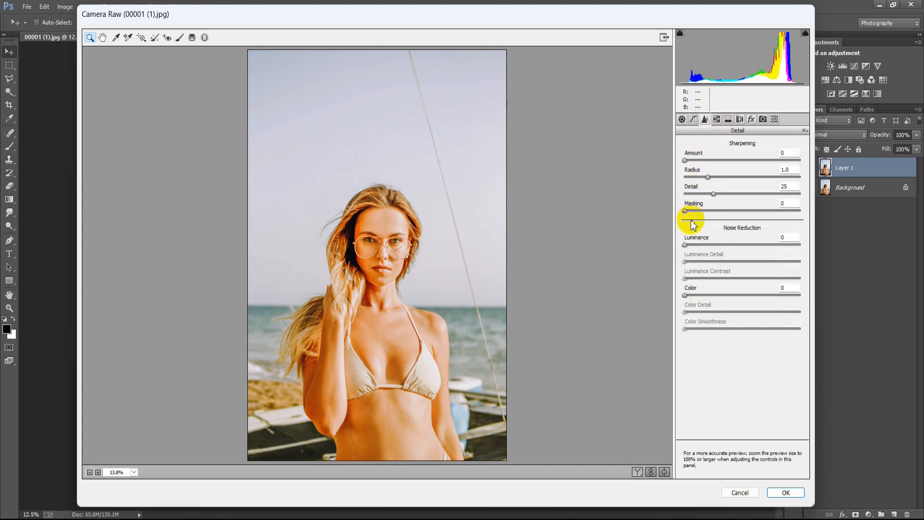
{"action": "left_click_drag", "start_coordinate": [685, 160], "coordinate": [711, 164]}
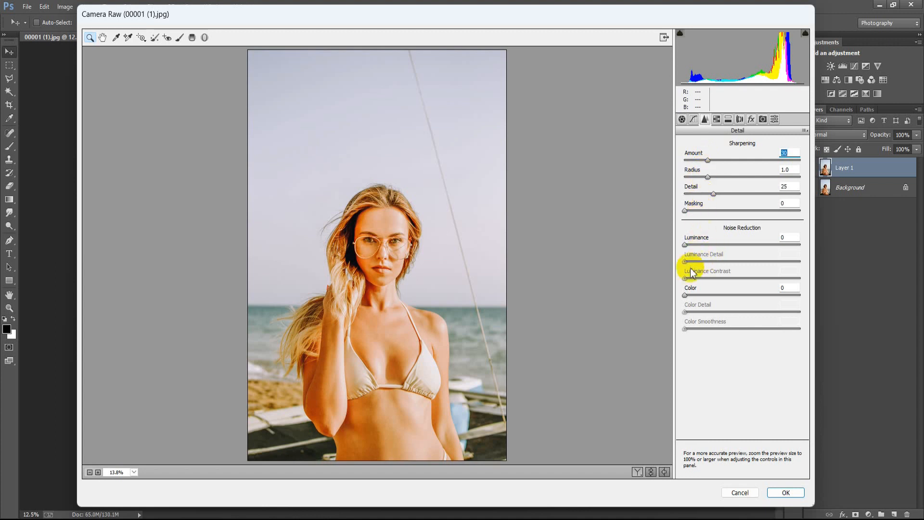
{"action": "left_click_drag", "start_coordinate": [685, 295], "coordinate": [713, 295]}
{"action": "left_click", "coordinate": [792, 287]}
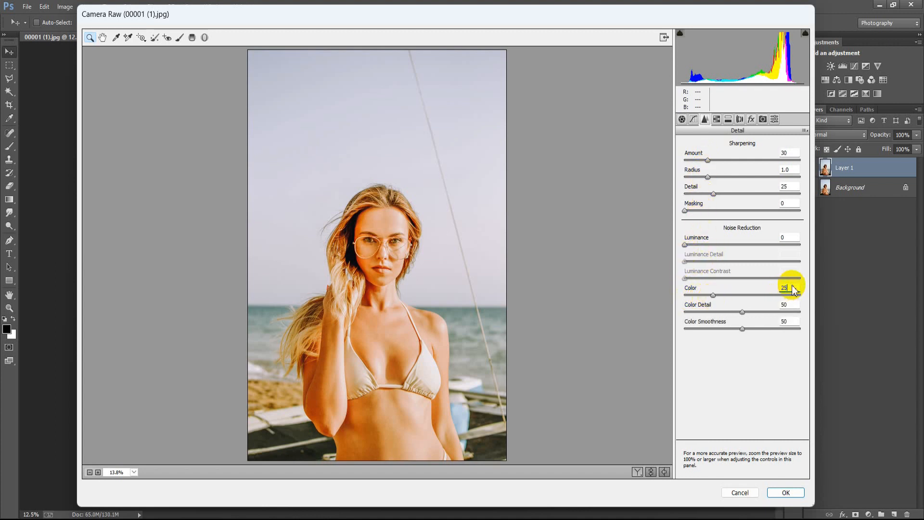
Step: Set the HSL hue of Reds to -23 and of Oranges to -18
{"action": "left_click", "coordinate": [716, 119]}
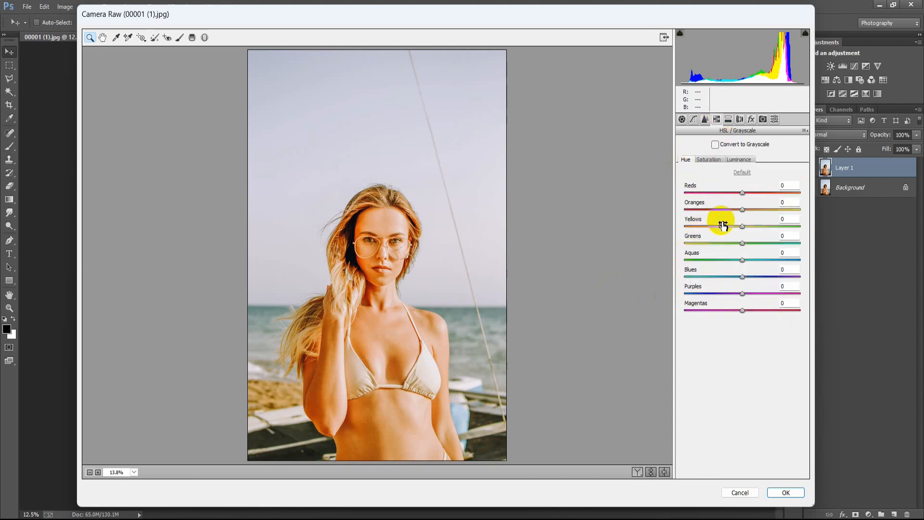
{"action": "left_click_drag", "start_coordinate": [742, 193], "coordinate": [734, 197]}
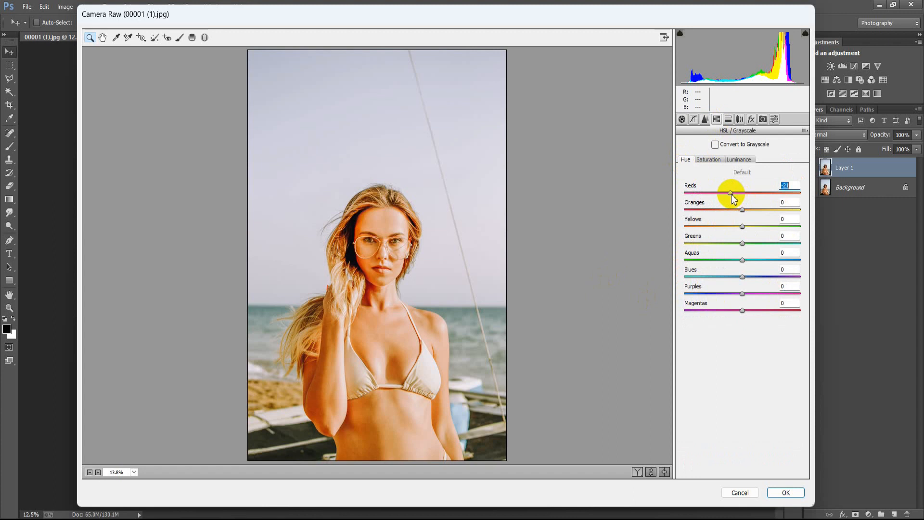
{"action": "left_click_drag", "start_coordinate": [743, 210], "coordinate": [735, 210]}
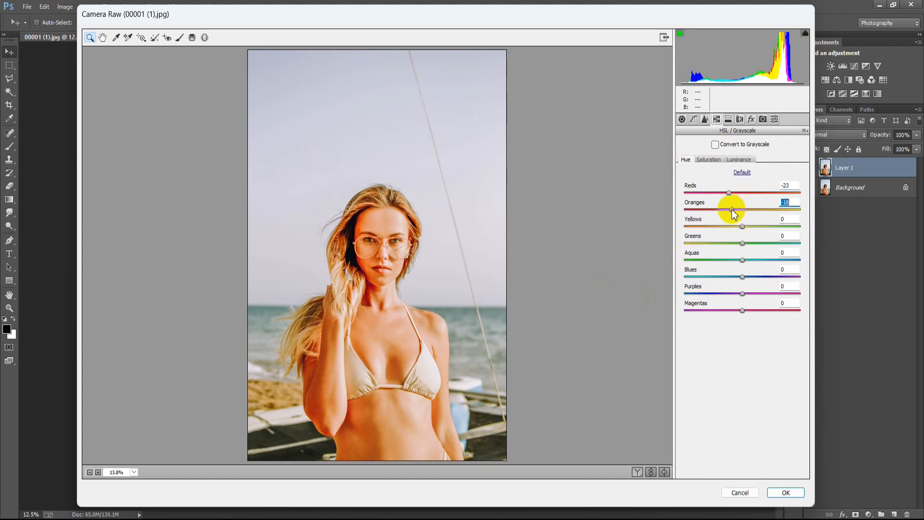
Step: Set the HSL hue of Oranges to -20, Yellows to -26, Greens to +22 and Aquas to +26
{"action": "left_click_drag", "start_coordinate": [731, 214], "coordinate": [732, 215]}
{"action": "left_click_drag", "start_coordinate": [739, 227], "coordinate": [729, 230]}
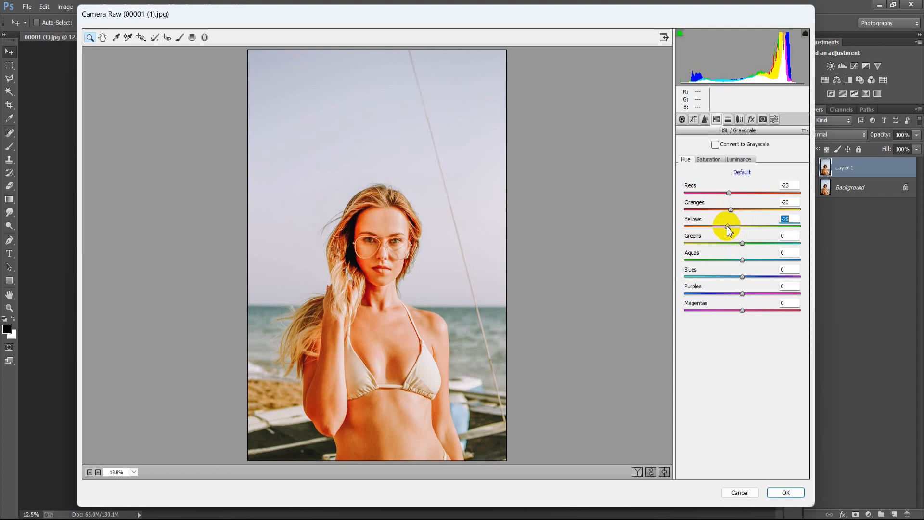
{"action": "left_click_drag", "start_coordinate": [742, 243], "coordinate": [755, 250]}
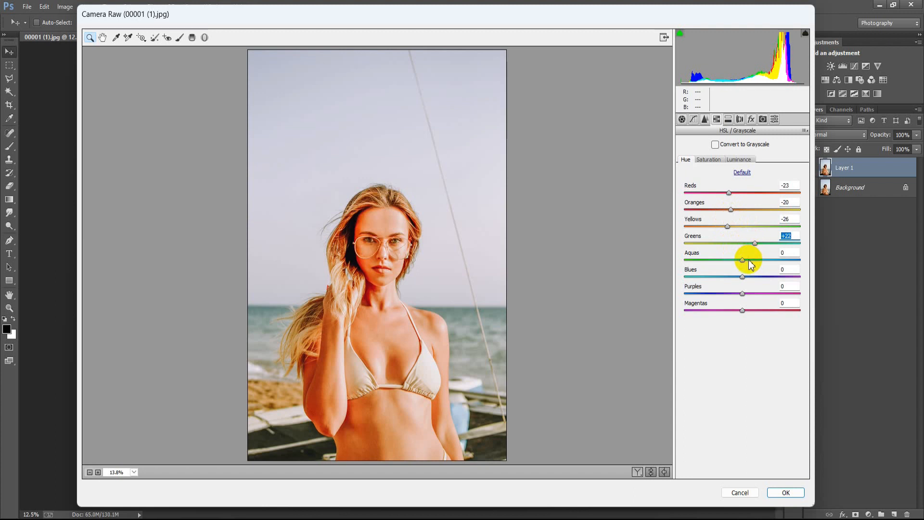
{"action": "left_click_drag", "start_coordinate": [742, 260], "coordinate": [758, 261]}
Step: Set the HSL hue of Blues to -23, Purples to -38 and Magentas to +20
{"action": "left_click_drag", "start_coordinate": [742, 276], "coordinate": [734, 277]}
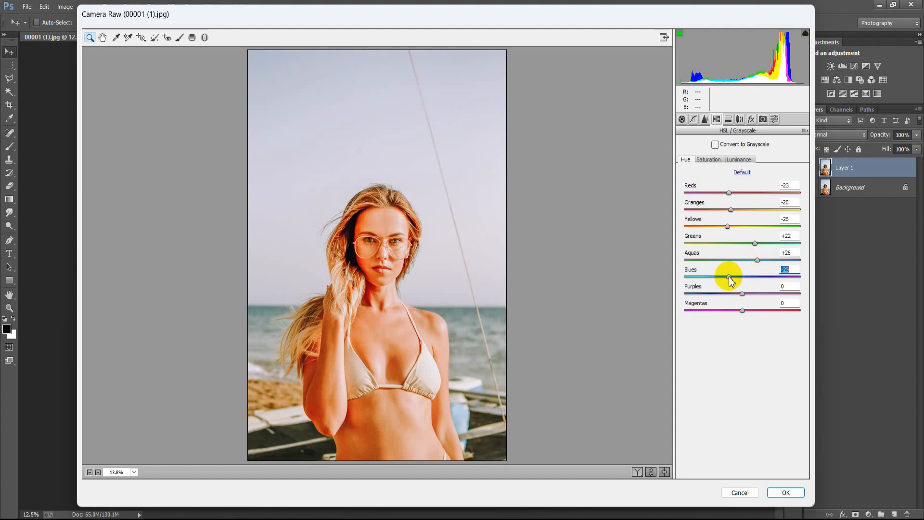
{"action": "left_click_drag", "start_coordinate": [742, 293], "coordinate": [723, 298]}
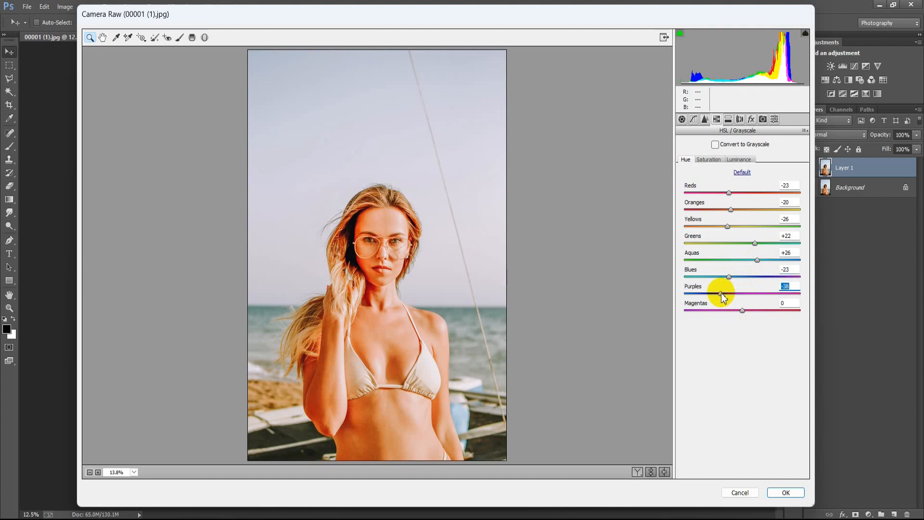
{"action": "left_click_drag", "start_coordinate": [743, 310], "coordinate": [752, 310]}
{"action": "left_click", "coordinate": [797, 302]}
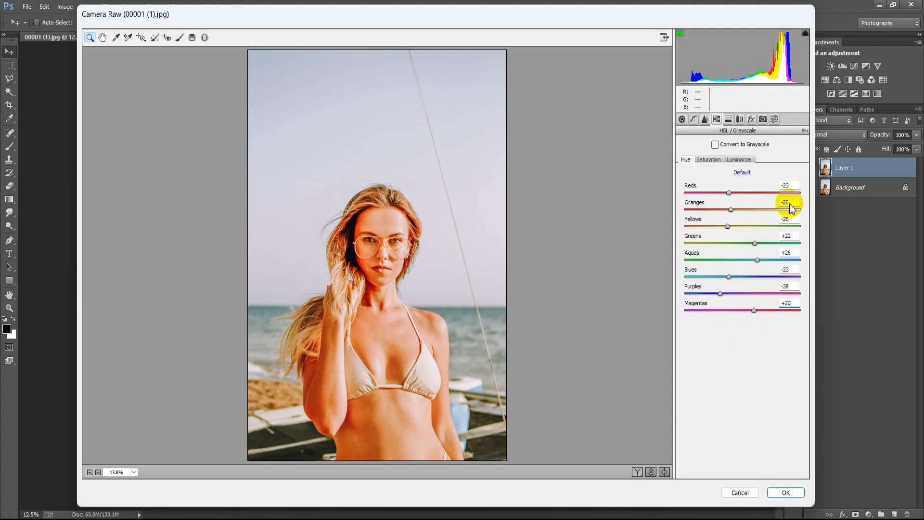
Step: Set the HSL saturation of Reds to +37, Oranges to -14 and Yellows to -66
{"action": "left_click", "coordinate": [707, 160]}
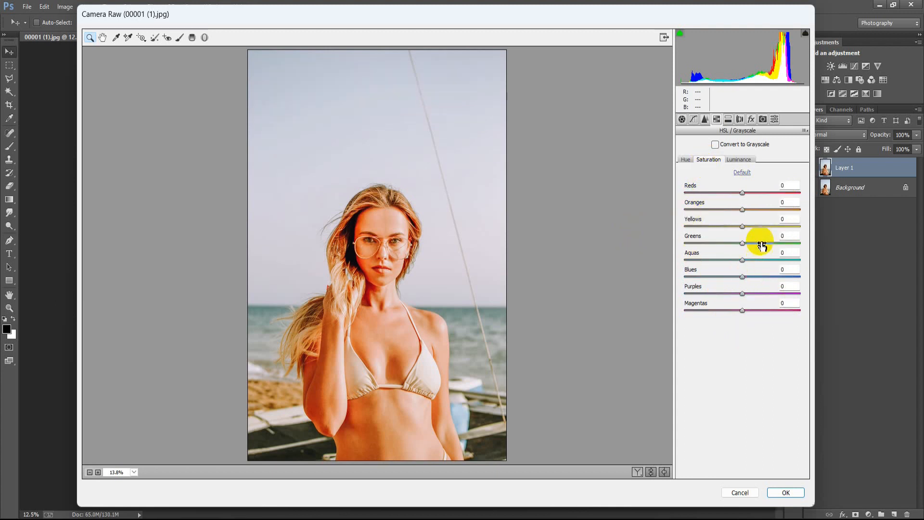
{"action": "left_click_drag", "start_coordinate": [742, 192], "coordinate": [764, 197]}
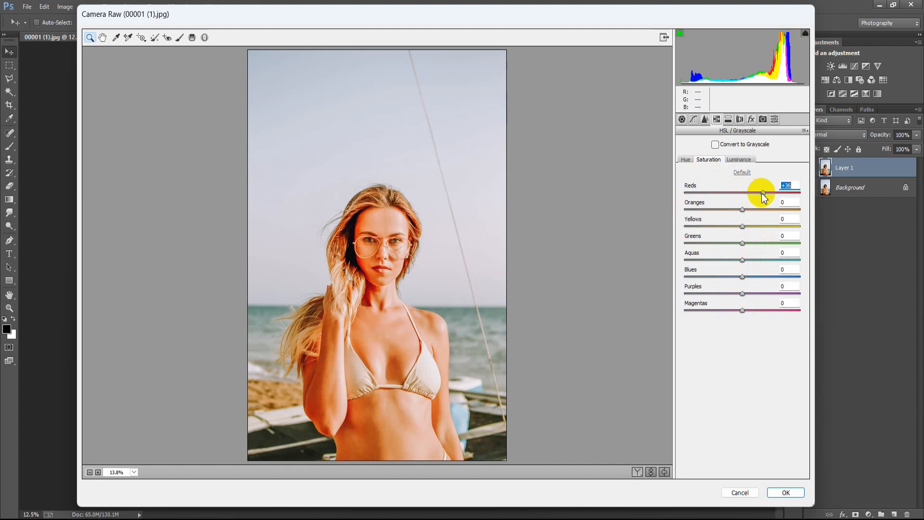
{"action": "left_click_drag", "start_coordinate": [743, 211], "coordinate": [734, 214]}
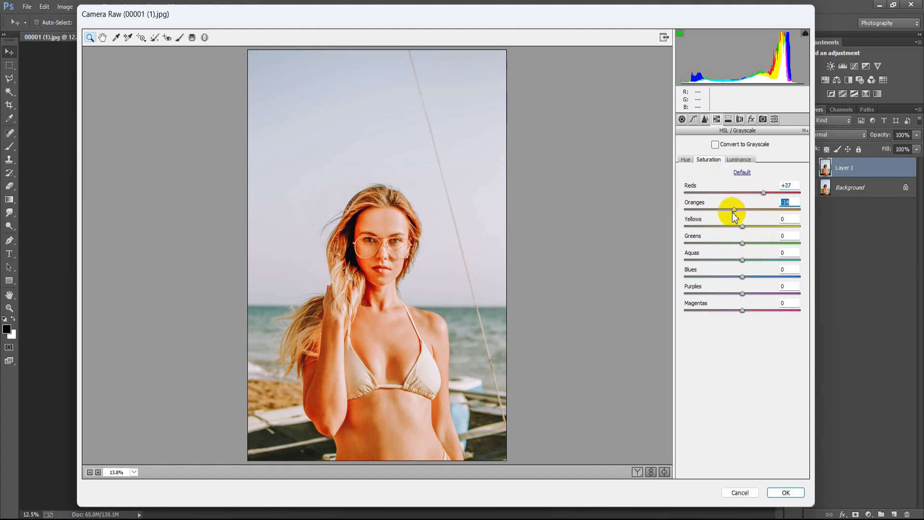
{"action": "left_click_drag", "start_coordinate": [742, 226], "coordinate": [706, 226]}
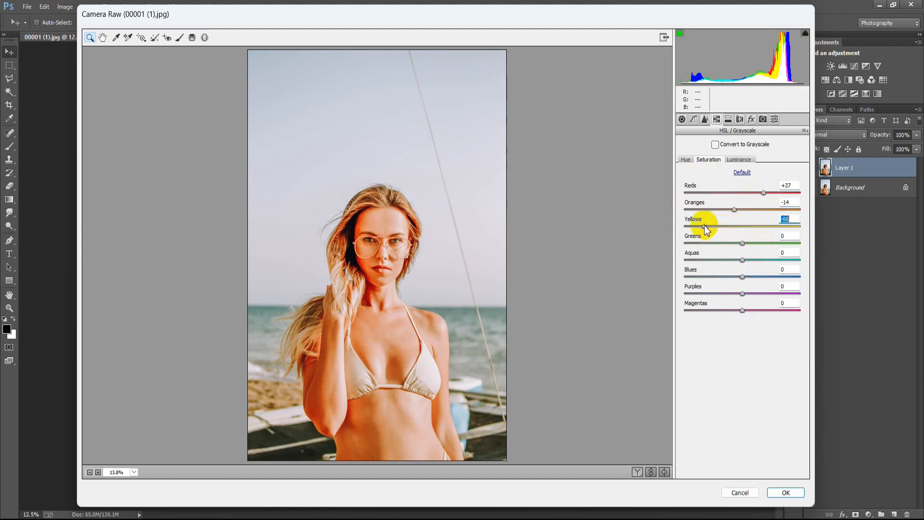
Step: Set the HSL saturation of Greens to -69, Aquas to +39 and Blues to -34
{"action": "left_click_drag", "start_coordinate": [742, 243], "coordinate": [713, 243]}
{"action": "left_click_drag", "start_coordinate": [703, 240], "coordinate": [764, 260]}
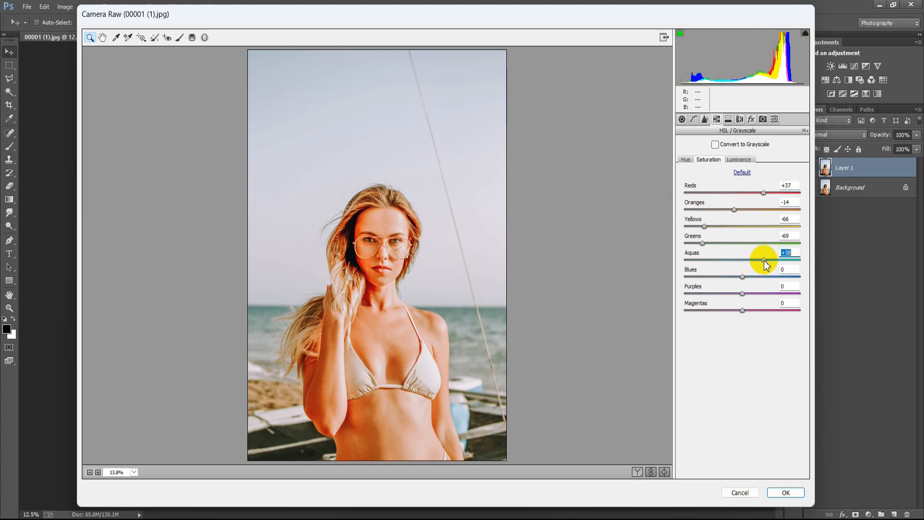
{"action": "left_click_drag", "start_coordinate": [765, 260], "coordinate": [766, 260]}
{"action": "left_click_drag", "start_coordinate": [742, 277], "coordinate": [728, 277]}
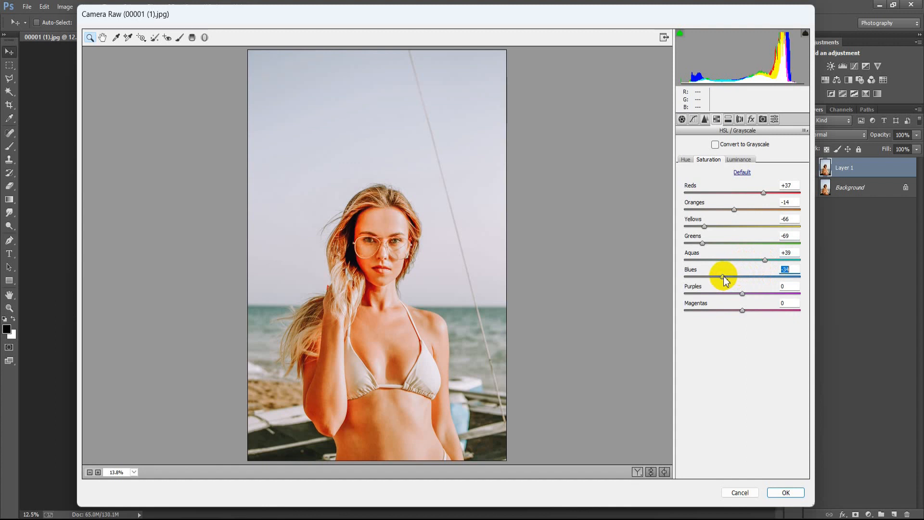
Step: Set the HSL saturation of Purples to +51 and Magentas to +25
{"action": "left_click_drag", "start_coordinate": [742, 294], "coordinate": [769, 294]}
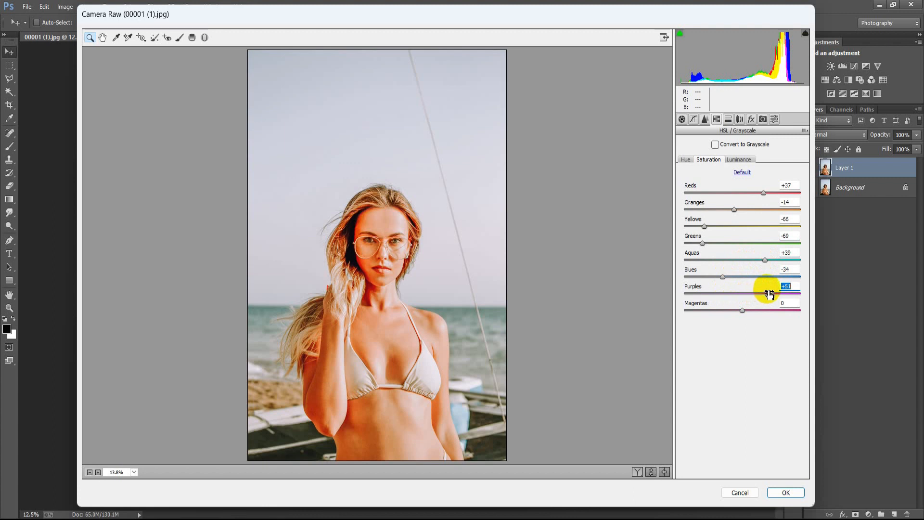
{"action": "left_click_drag", "start_coordinate": [742, 311], "coordinate": [757, 312]}
{"action": "left_click", "coordinate": [789, 303]}
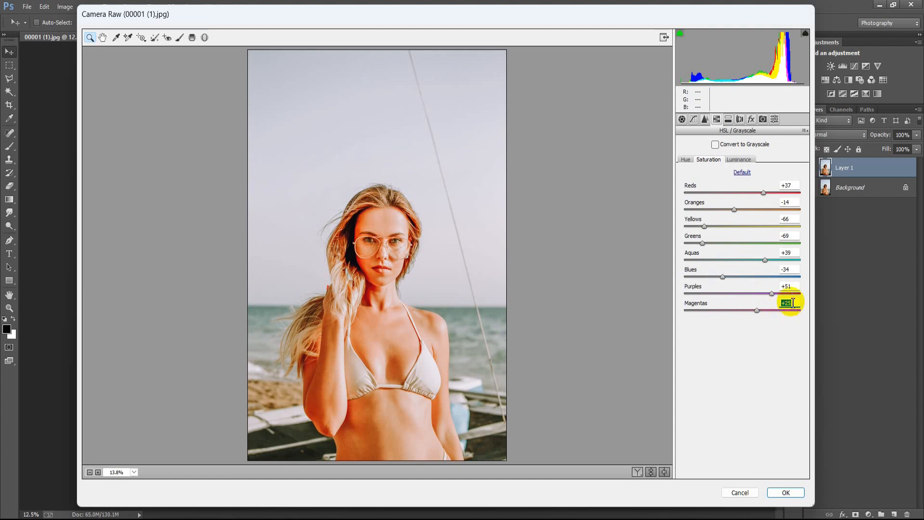
Step: Set the HSL luminance of Reds to +23, Oranges to +16, Aquas to +28 and Blues to +37
{"action": "left_click", "coordinate": [734, 161]}
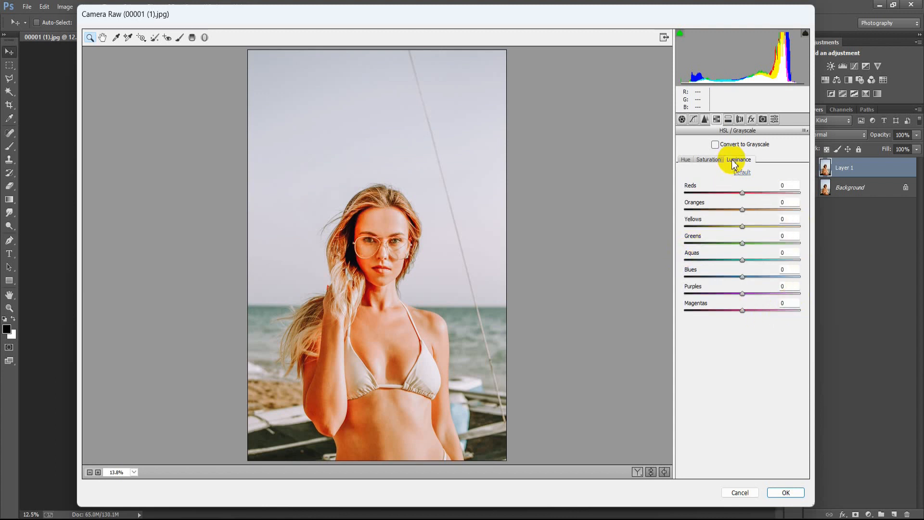
{"action": "left_click_drag", "start_coordinate": [743, 193], "coordinate": [754, 215]}
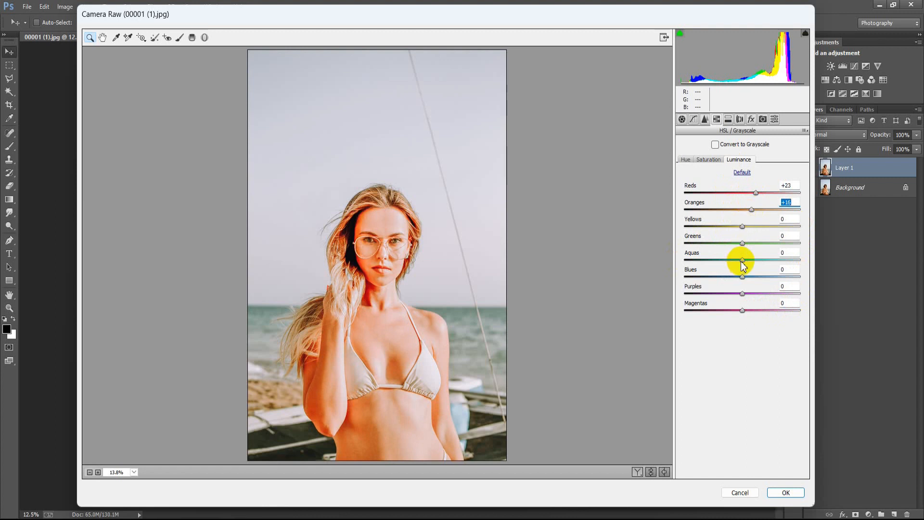
{"action": "left_click_drag", "start_coordinate": [742, 261], "coordinate": [753, 260]}
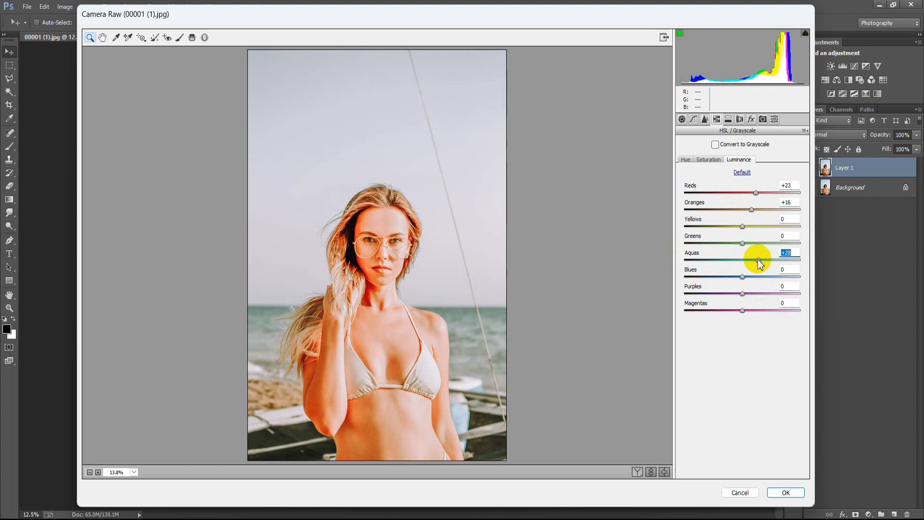
{"action": "left_click_drag", "start_coordinate": [743, 277], "coordinate": [764, 276]}
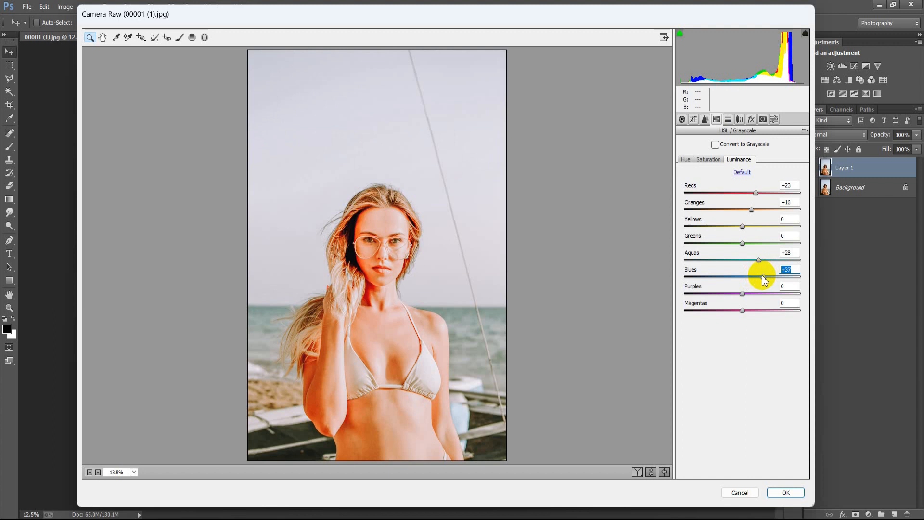
Step: Set the HSL luminance of Purples to +61 and Magentas to +43
{"action": "left_click_drag", "start_coordinate": [742, 293], "coordinate": [778, 294]}
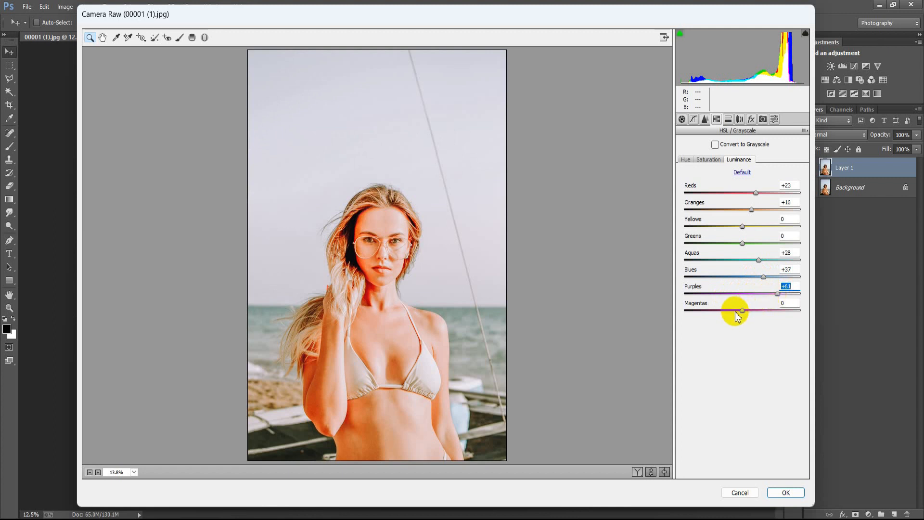
{"action": "left_click_drag", "start_coordinate": [743, 310], "coordinate": [759, 308]}
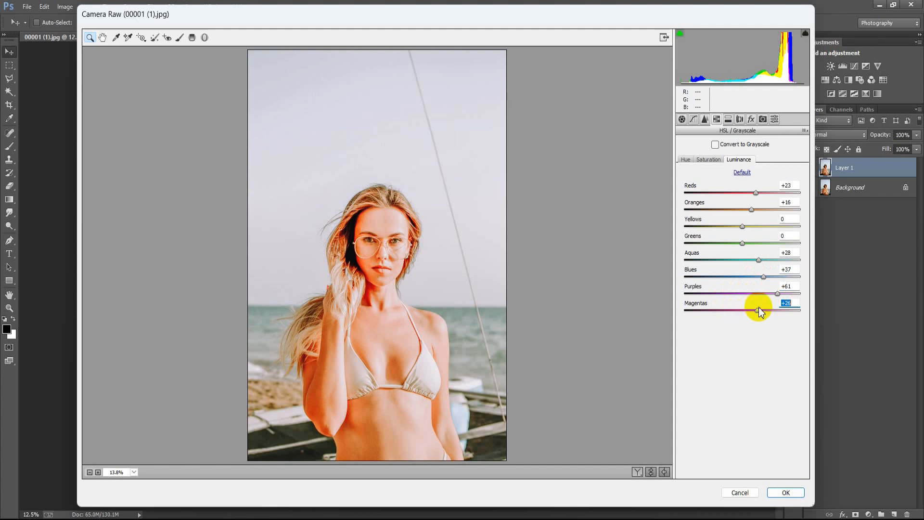
{"action": "left_click_drag", "start_coordinate": [769, 306], "coordinate": [769, 307]}
{"action": "left_click", "coordinate": [796, 303]}
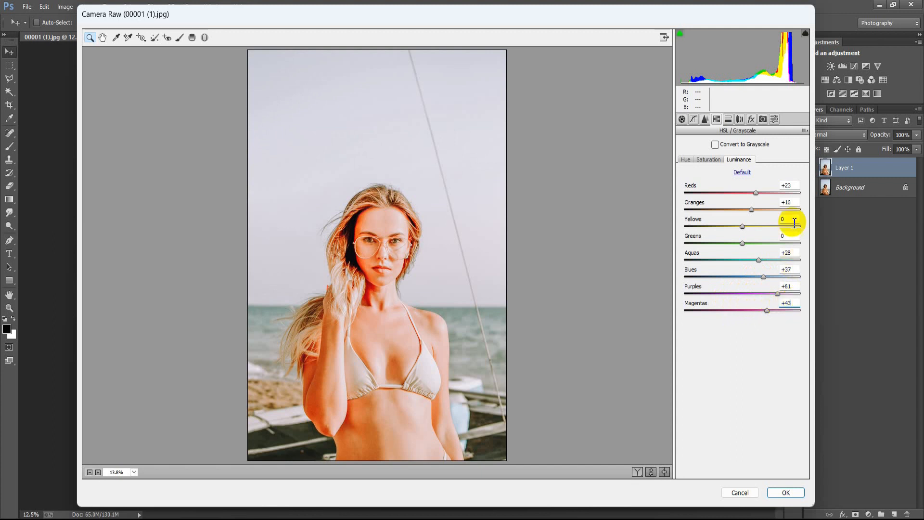
Step: Set the split toning to highlights hue 27, shadows hue 236 and shadows saturation 7
{"action": "left_click", "coordinate": [727, 119]}
{"action": "left_click_drag", "start_coordinate": [684, 160], "coordinate": [701, 158]}
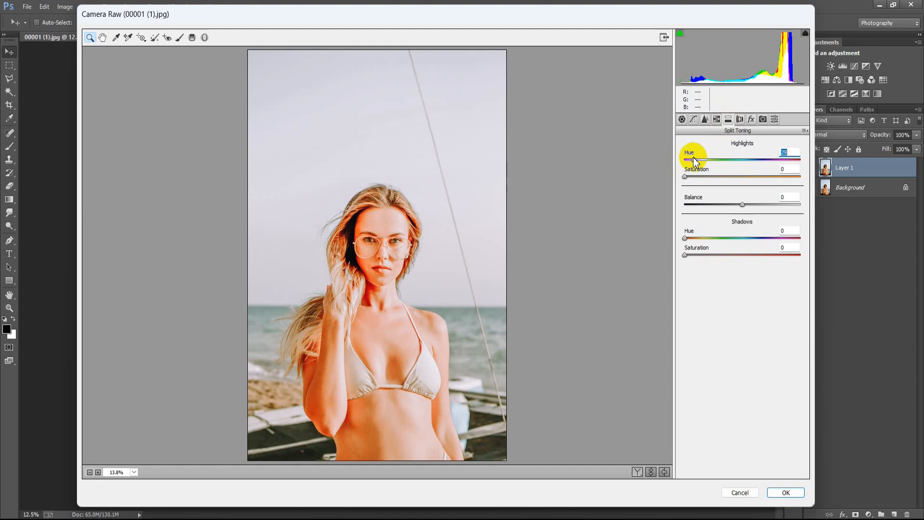
{"action": "left_click_drag", "start_coordinate": [687, 243], "coordinate": [749, 238]}
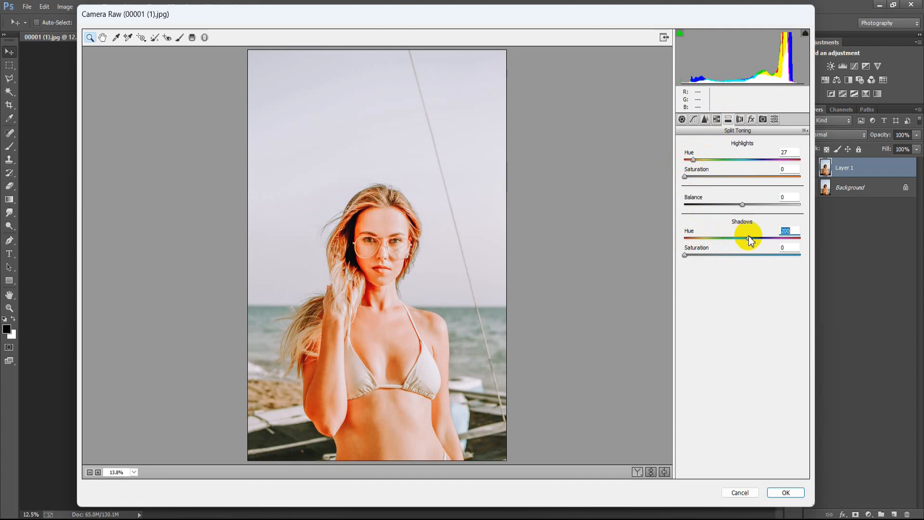
{"action": "left_click_drag", "start_coordinate": [685, 256], "coordinate": [695, 259]}
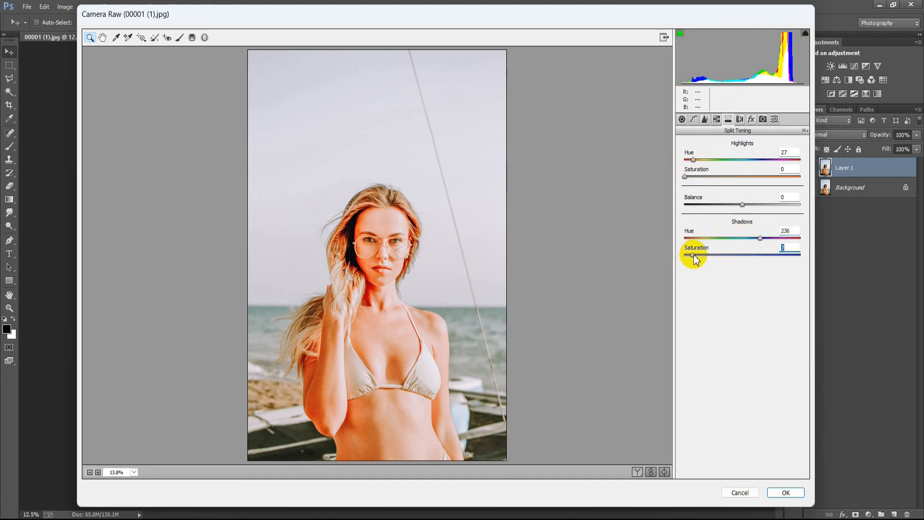
{"action": "left_click", "coordinate": [790, 246]}
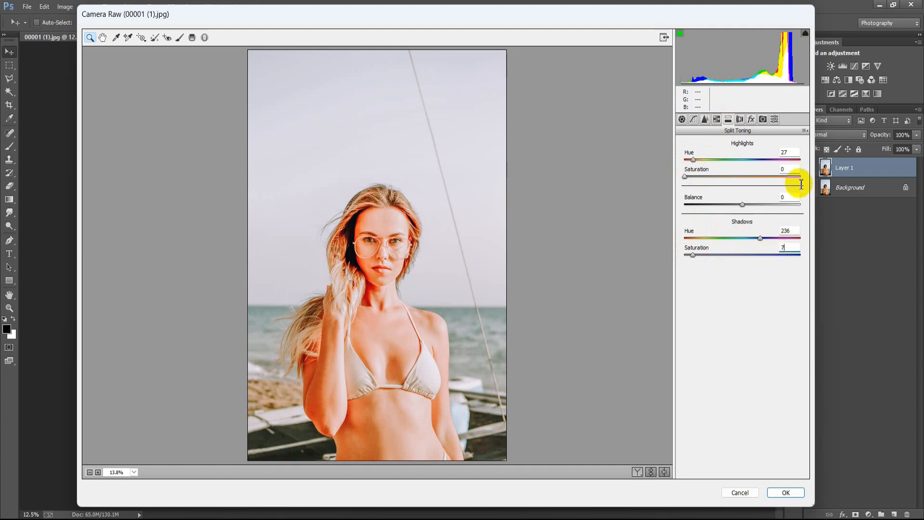
Step: Set the post-crop vignetting Amount to -5 with the Highlight Priority style
{"action": "left_click", "coordinate": [752, 119]}
{"action": "left_click_drag", "start_coordinate": [740, 251], "coordinate": [739, 251]}
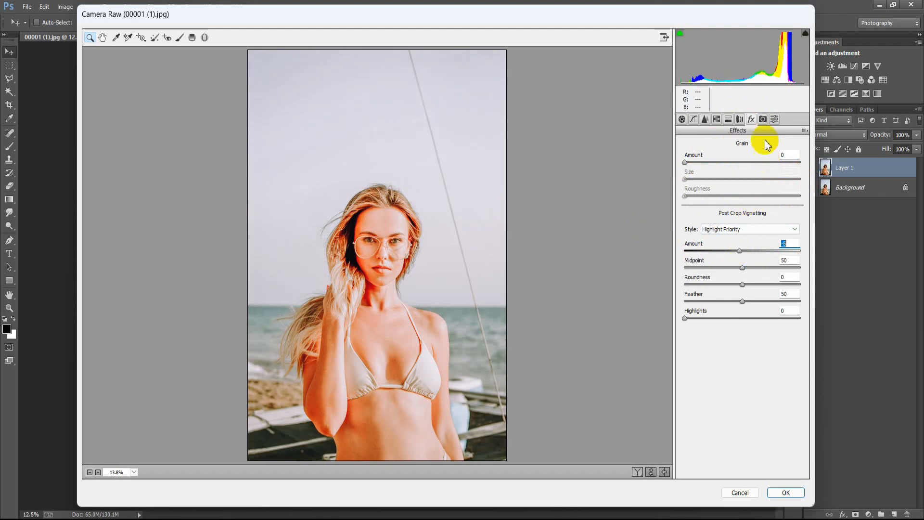
Step: Set the camera calibration's Red Primary hue to +15 and its saturation to -5
{"action": "left_click", "coordinate": [762, 119]}
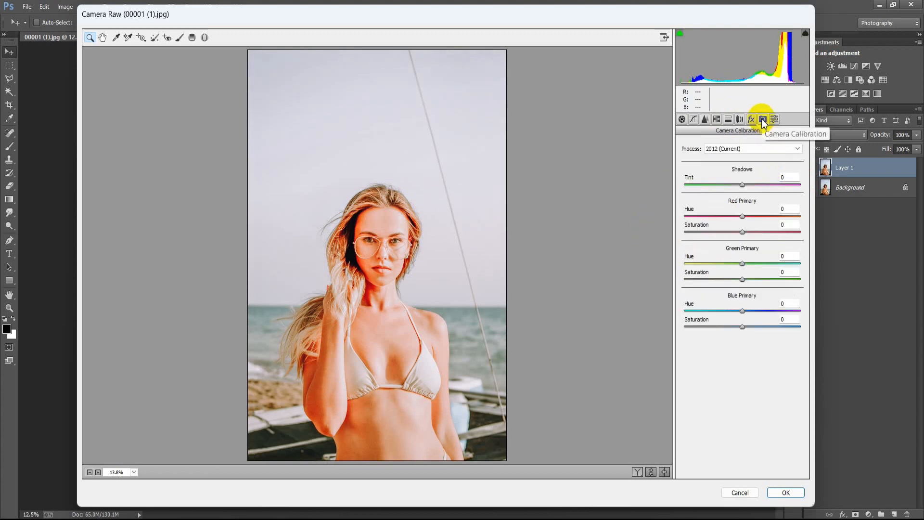
{"action": "left_click_drag", "start_coordinate": [744, 218], "coordinate": [752, 217]}
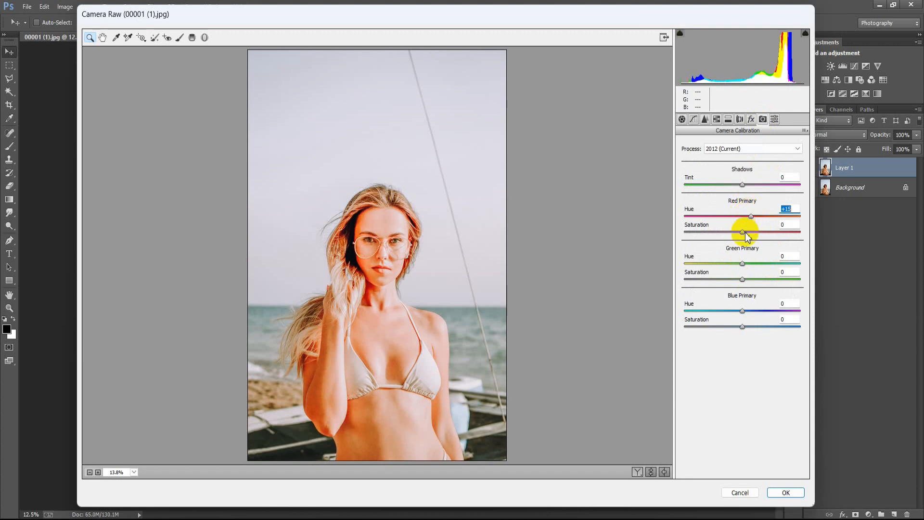
{"action": "left_click_drag", "start_coordinate": [743, 232], "coordinate": [740, 230]}
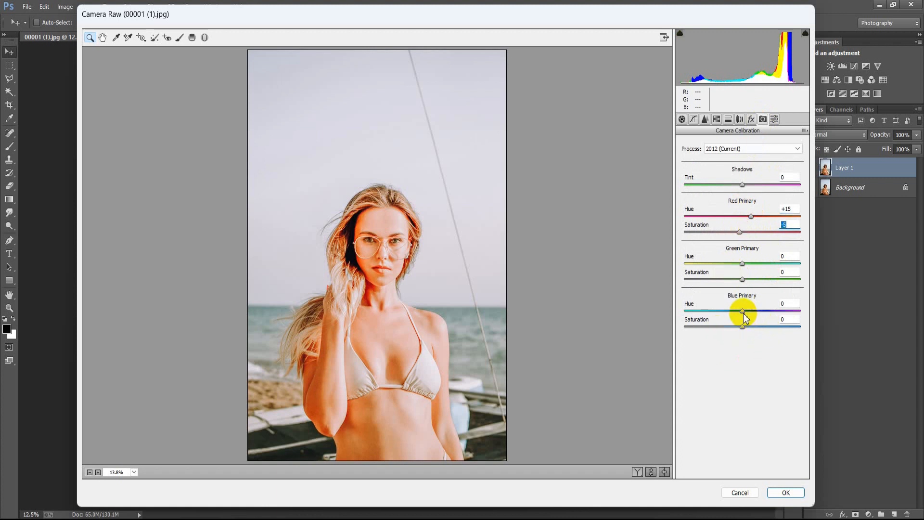
Step: Set the camera calibration's Blue Primary hue to -13 and saturation to +8, and apply the Camera Raw adjustments to Layer 1
{"action": "left_click_drag", "start_coordinate": [743, 313], "coordinate": [737, 312]}
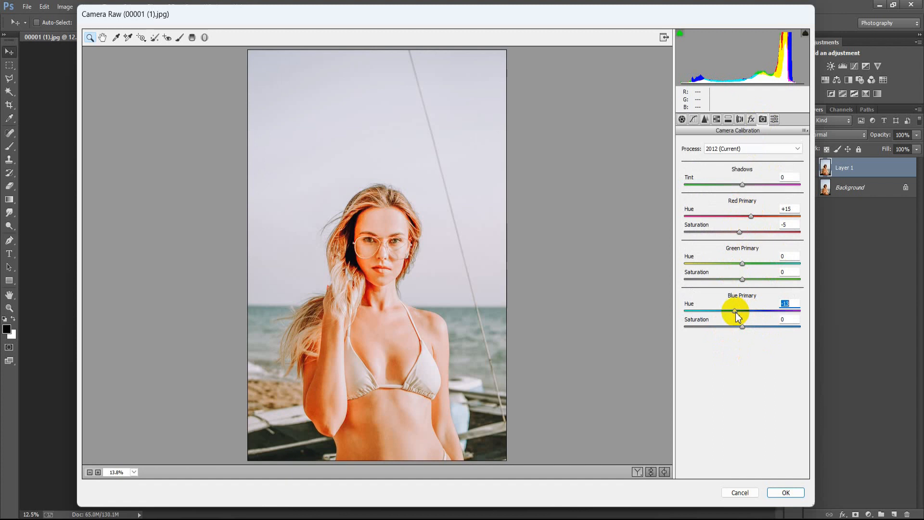
{"action": "left_click_drag", "start_coordinate": [742, 328], "coordinate": [746, 328]}
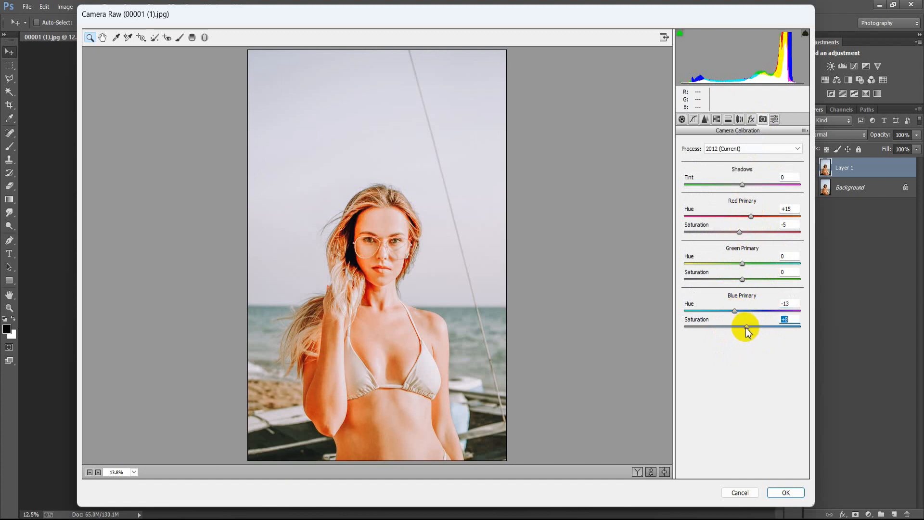
{"action": "left_click", "coordinate": [789, 319]}
{"action": "left_click", "coordinate": [787, 492]}
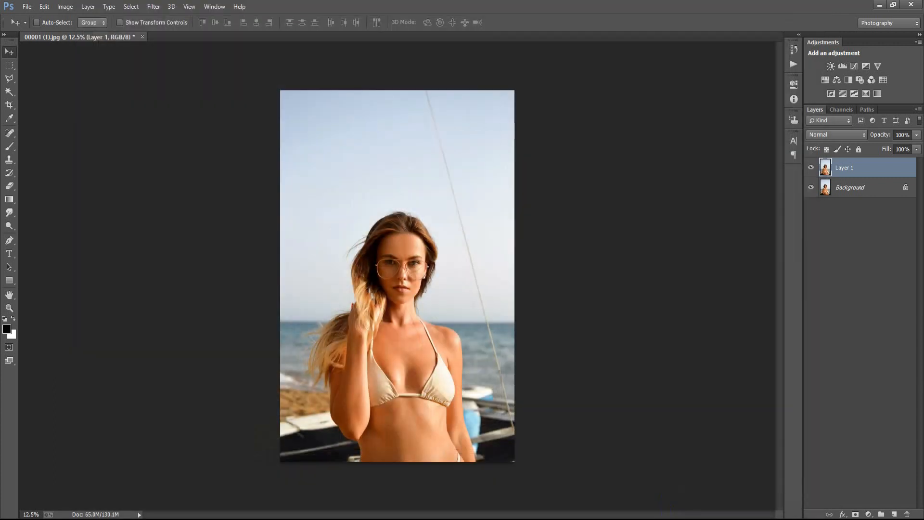
Step: Compare the graded Layer 1 with the original in 00001 (1).jpg and 00001 (5).jpg by toggling the layer's visibility
{"action": "left_click", "coordinate": [811, 168]}
{"action": "left_click", "coordinate": [811, 168]}
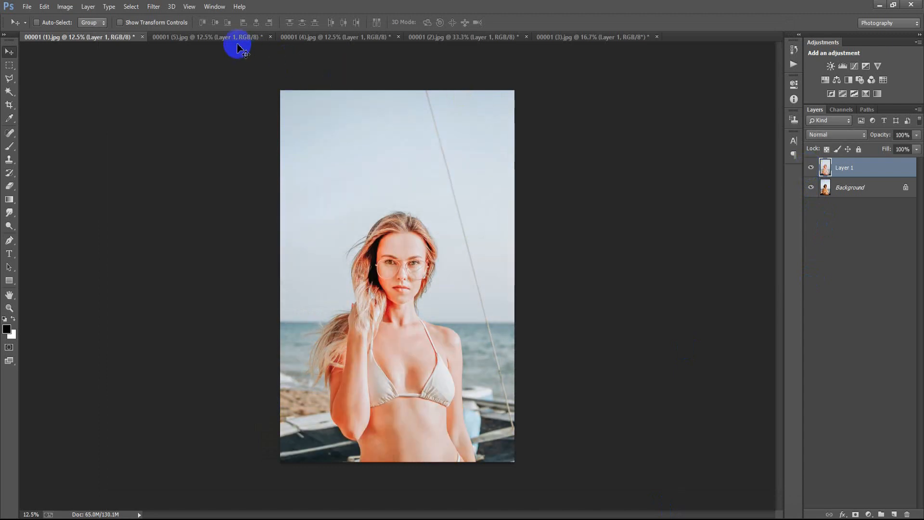
{"action": "left_click", "coordinate": [237, 38]}
{"action": "left_click", "coordinate": [811, 168]}
{"action": "left_click", "coordinate": [811, 168]}
{"action": "left_click", "coordinate": [811, 168]}
Step: Compare the before and after of 00001 (4).jpg by toggling Layer 1's visibility
{"action": "left_click", "coordinate": [330, 39]}
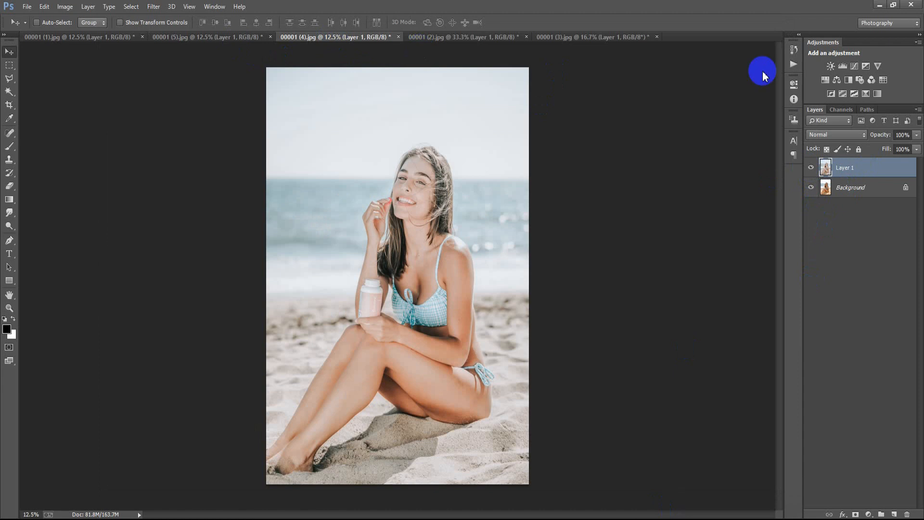
{"action": "left_click", "coordinate": [812, 168]}
{"action": "left_click", "coordinate": [811, 168]}
{"action": "left_click", "coordinate": [812, 168]}
{"action": "left_click", "coordinate": [811, 168]}
Step: Compare the before and after of 00001 (2).jpg by toggling Layer 1's visibility
{"action": "left_click", "coordinate": [465, 37]}
{"action": "left_click", "coordinate": [811, 166]}
{"action": "left_click", "coordinate": [811, 166]}
{"action": "left_click", "coordinate": [811, 166]}
{"action": "left_click", "coordinate": [811, 166]}
Step: Compare the before and after of 00001 (3).jpg by toggling Layer 1's visibility
{"action": "left_click", "coordinate": [608, 38]}
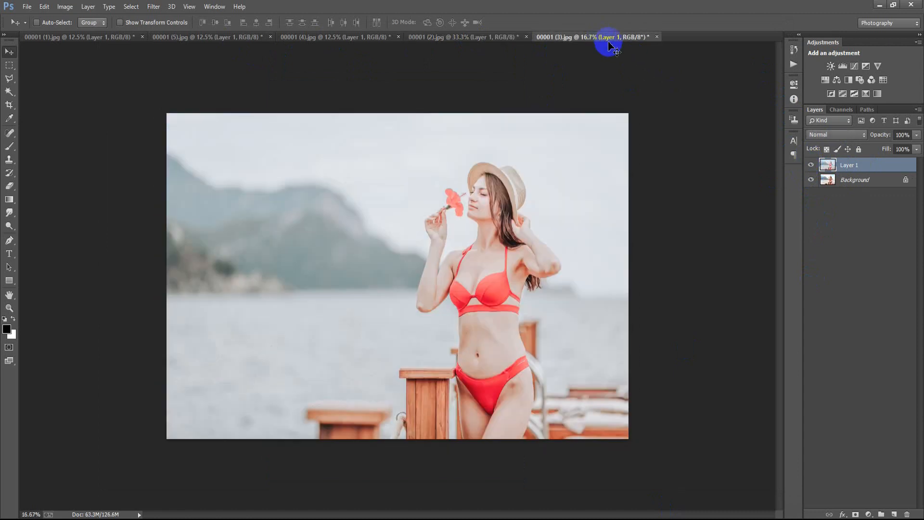
{"action": "left_click", "coordinate": [811, 165]}
{"action": "left_click", "coordinate": [811, 165]}
{"action": "left_click", "coordinate": [811, 165]}
{"action": "left_click", "coordinate": [811, 166]}
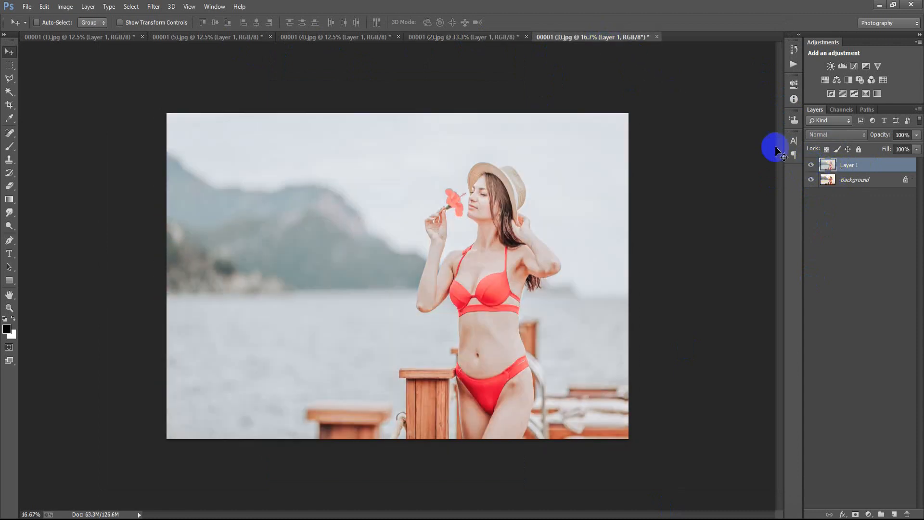
Step: Return to 00001 (1).jpg and toggle Layer 1's visibility to compare the graded portrait with the original again
{"action": "left_click", "coordinate": [62, 37]}
{"action": "left_click", "coordinate": [812, 168]}
{"action": "left_click", "coordinate": [812, 168]}
{"action": "left_click", "coordinate": [811, 169]}
{"action": "left_click", "coordinate": [811, 169]}
{"action": "left_click", "coordinate": [812, 168]}
{"action": "left_click", "coordinate": [812, 169]}
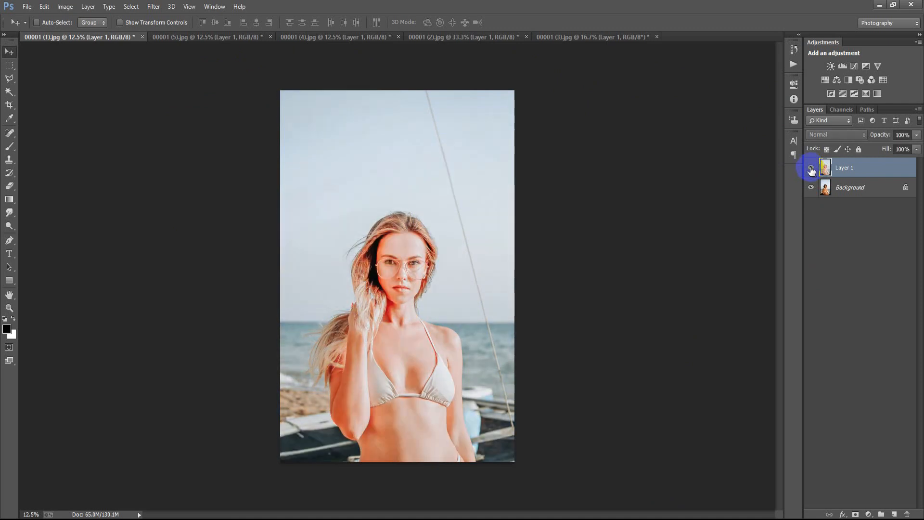